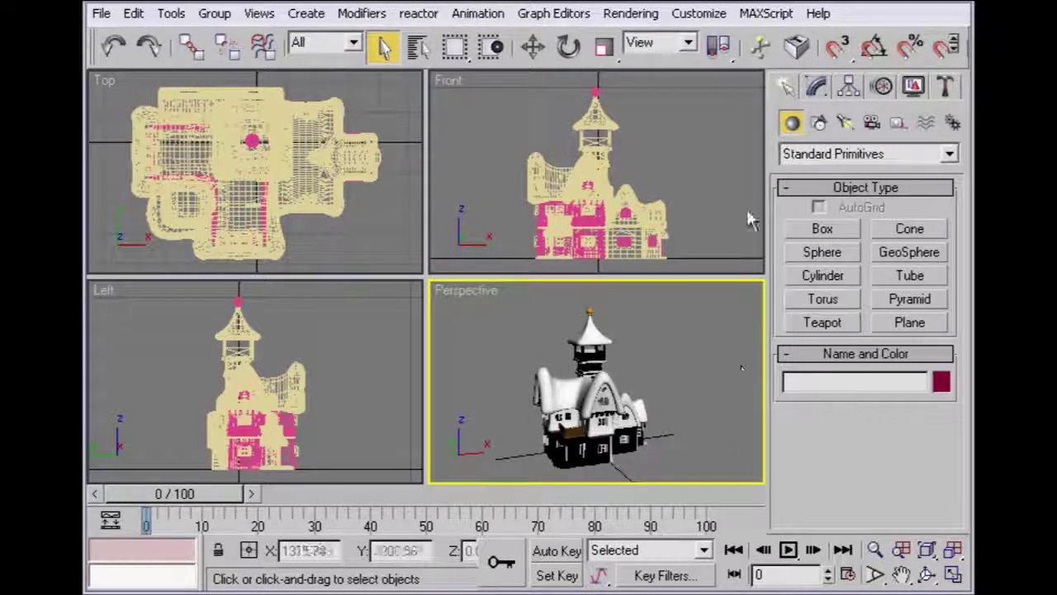
# Step: Activate the Front, Top, Left and Perspective viewports one after another
pyautogui.click(734, 107)
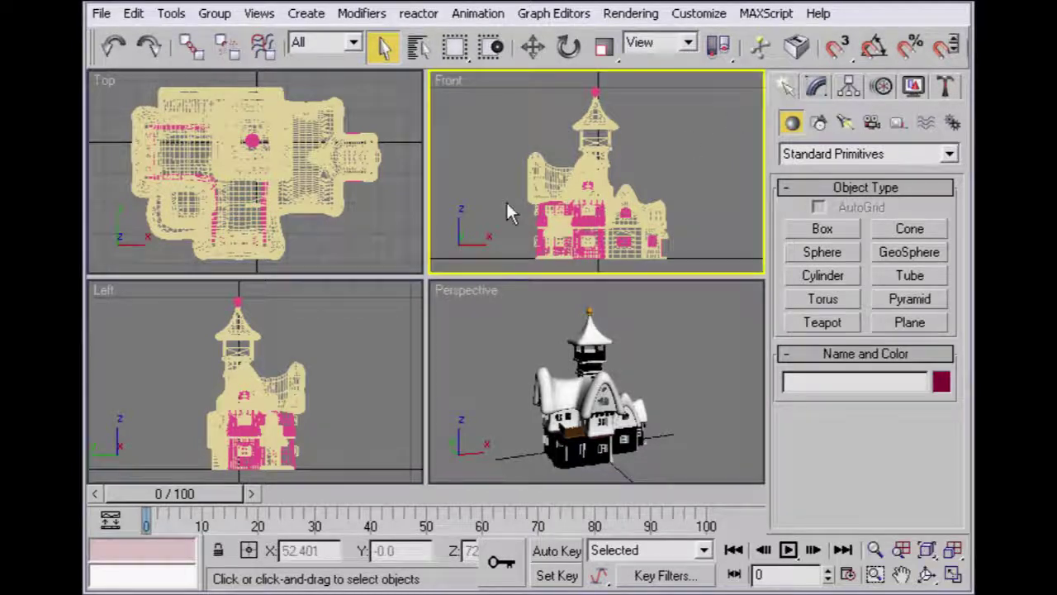
pyautogui.click(400, 220)
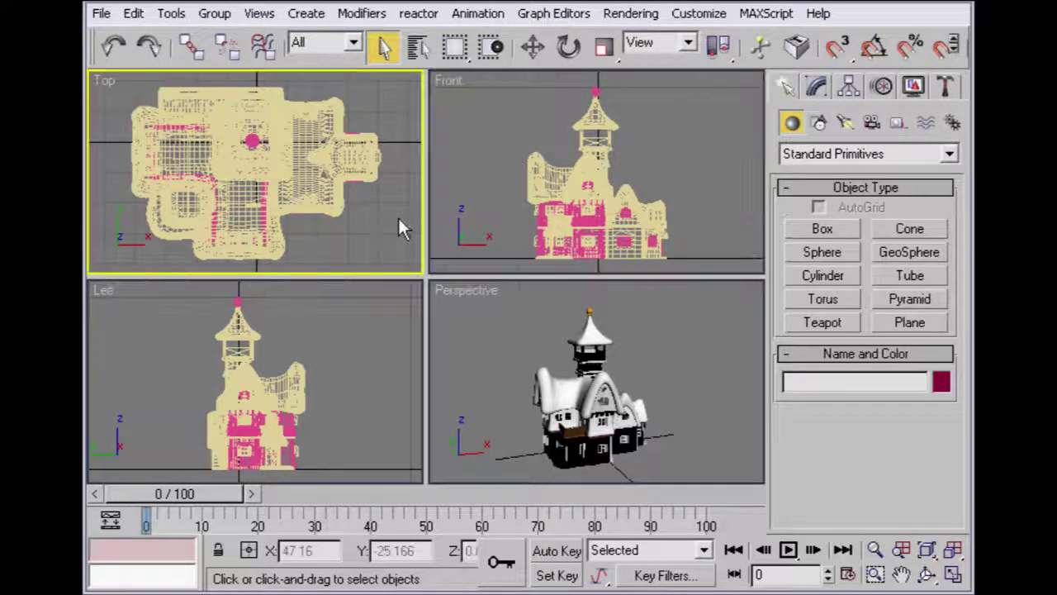
pyautogui.click(396, 454)
pyautogui.click(750, 445)
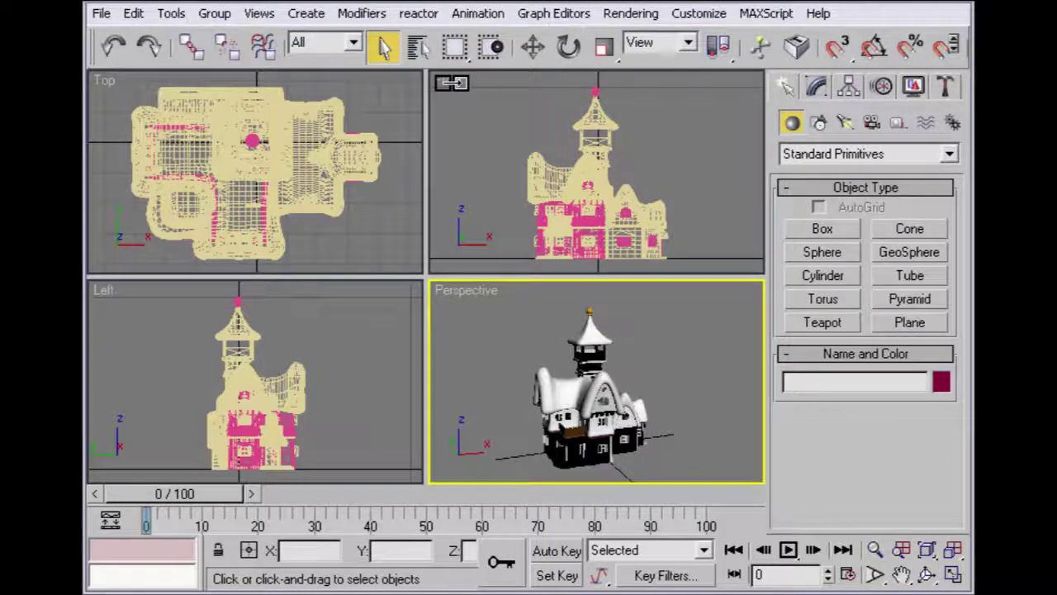
# Step: Switch the Front viewport to Back view and the Left viewport to Right view
pyautogui.click(439, 77)
pyautogui.rightClick(439, 77)
pyautogui.moveTo(495, 91)
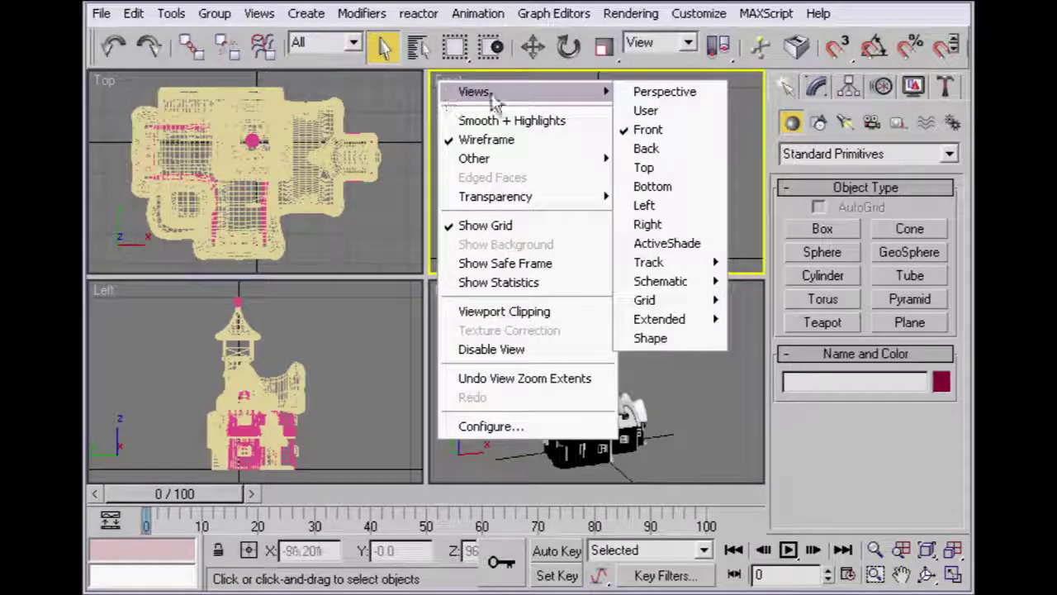
pyautogui.click(689, 149)
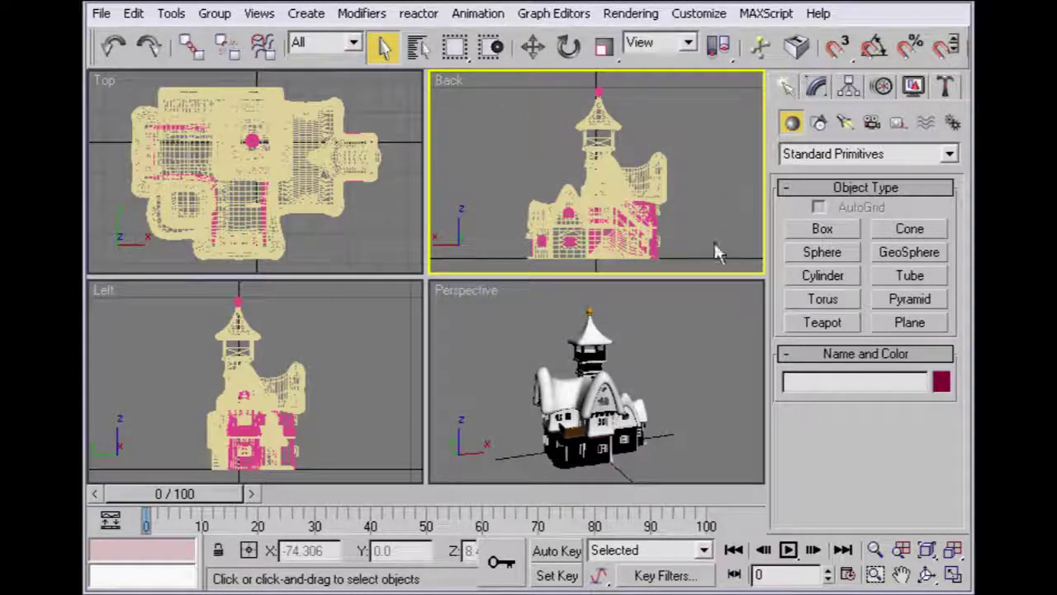
pyautogui.rightClick(105, 291)
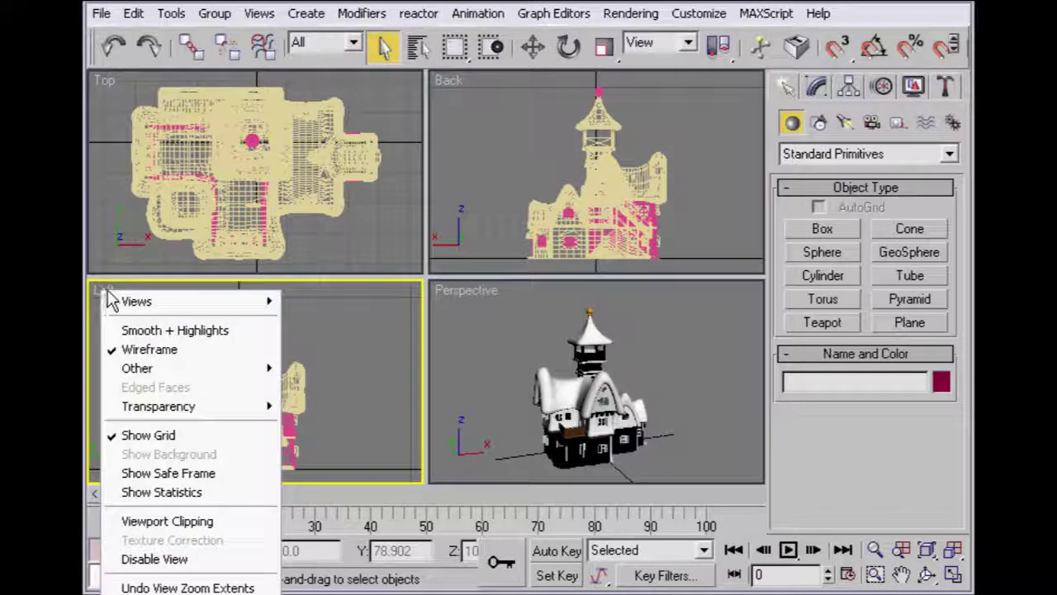
pyautogui.moveTo(137, 302)
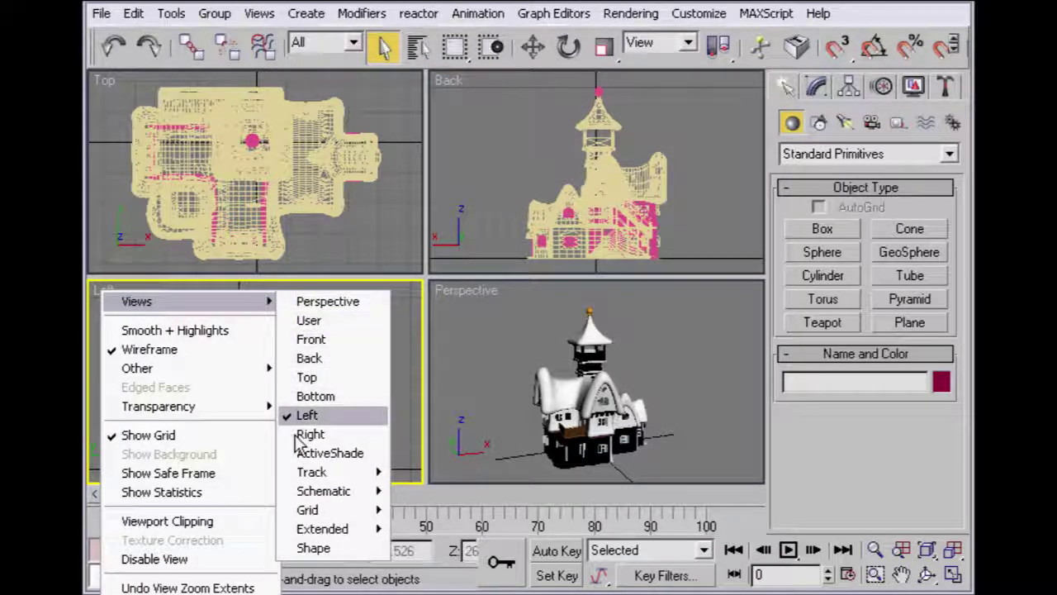
pyautogui.click(344, 437)
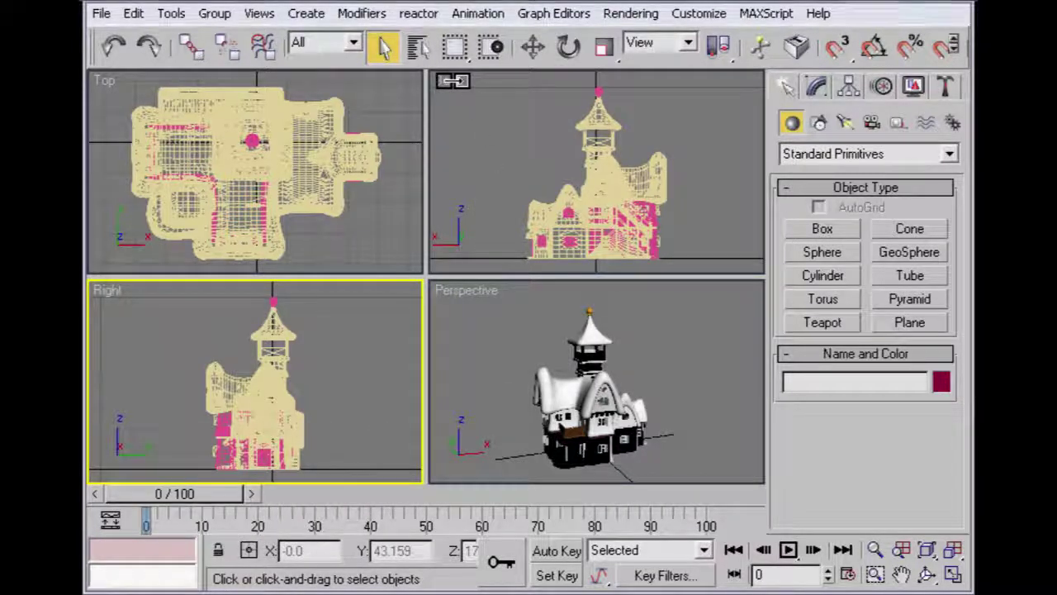
pyautogui.rightClick(452, 80)
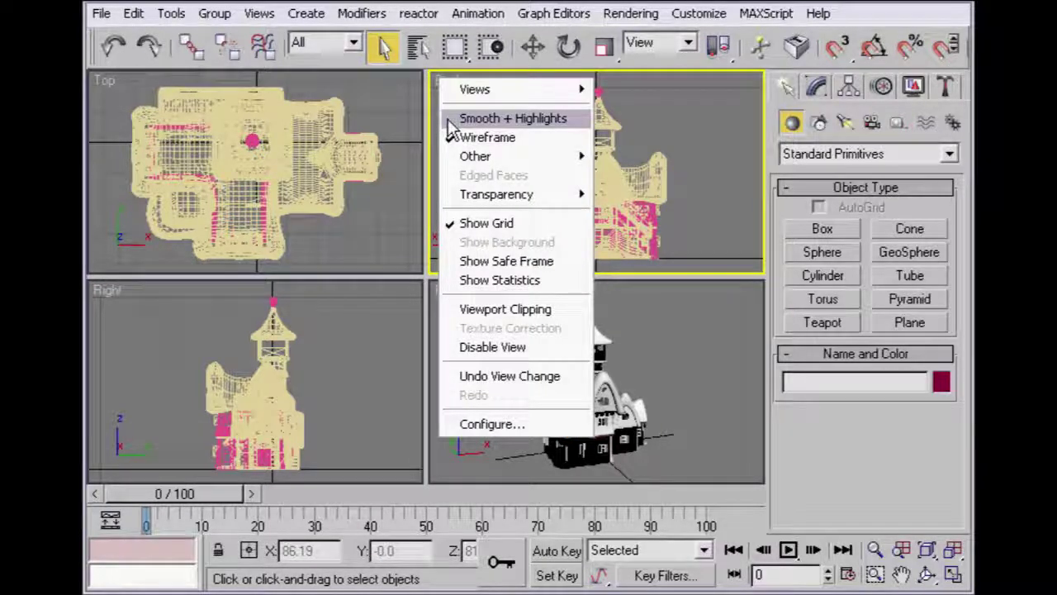
pyautogui.click(562, 120)
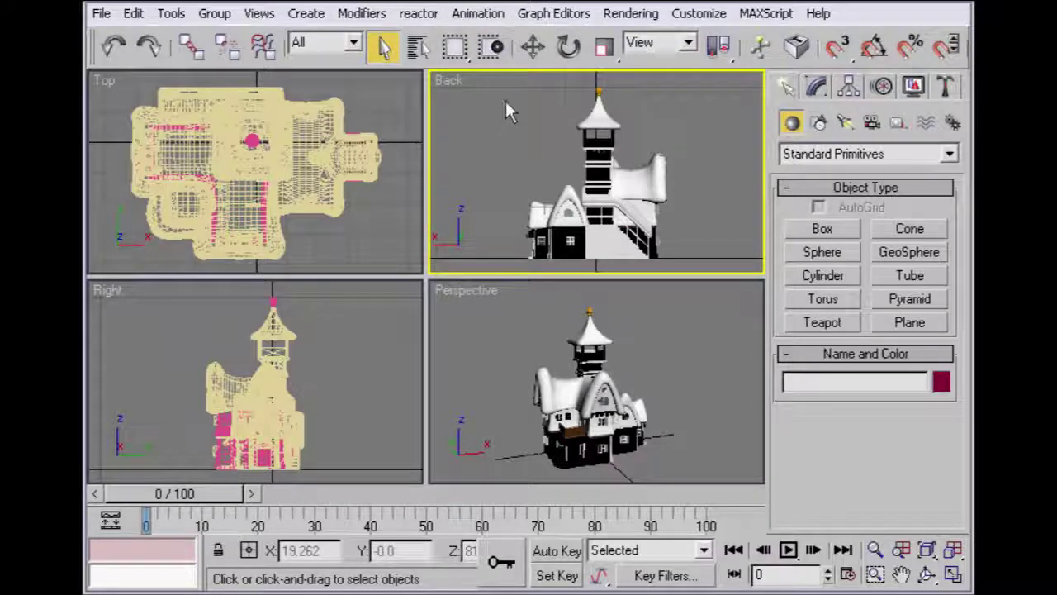
pyautogui.rightClick(445, 83)
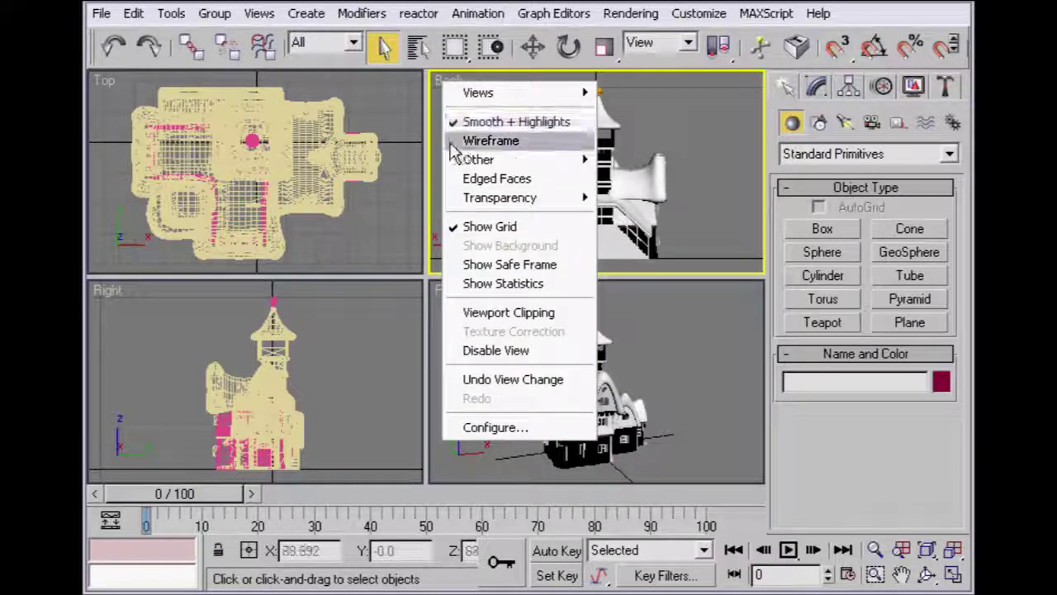
pyautogui.click(541, 142)
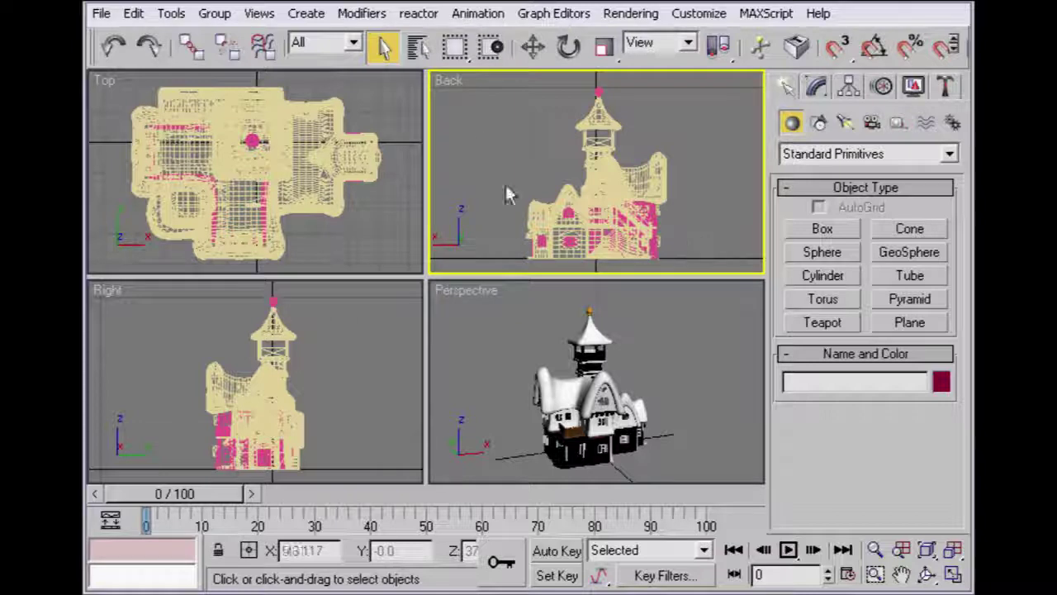
# Step: Shade the Back view with Smooth, then with Flat shading
pyautogui.rightClick(451, 81)
pyautogui.moveTo(487, 158)
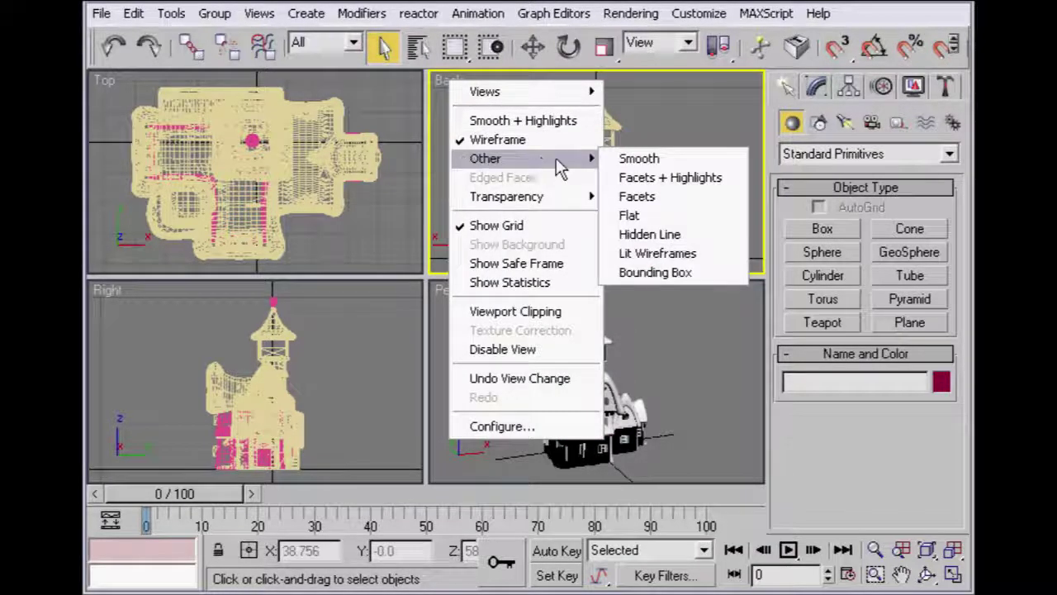
pyautogui.click(652, 161)
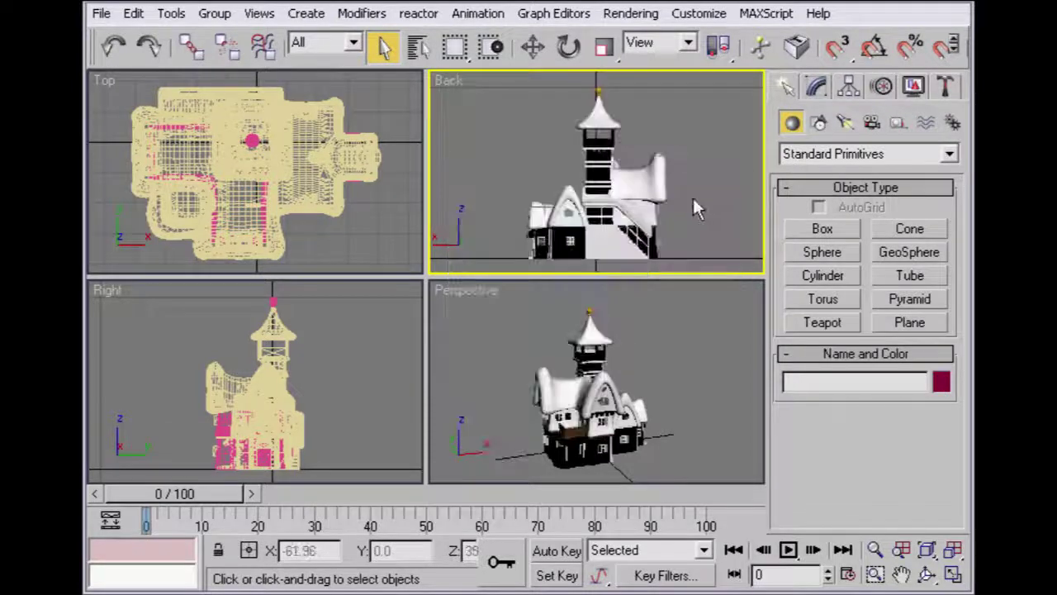
pyautogui.rightClick(452, 81)
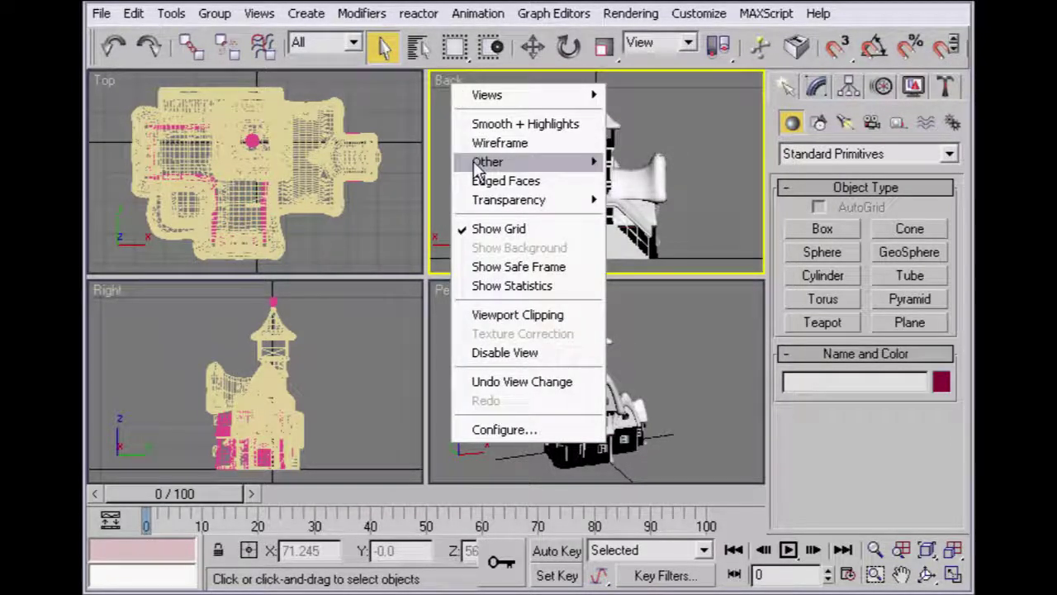
pyautogui.moveTo(488, 162)
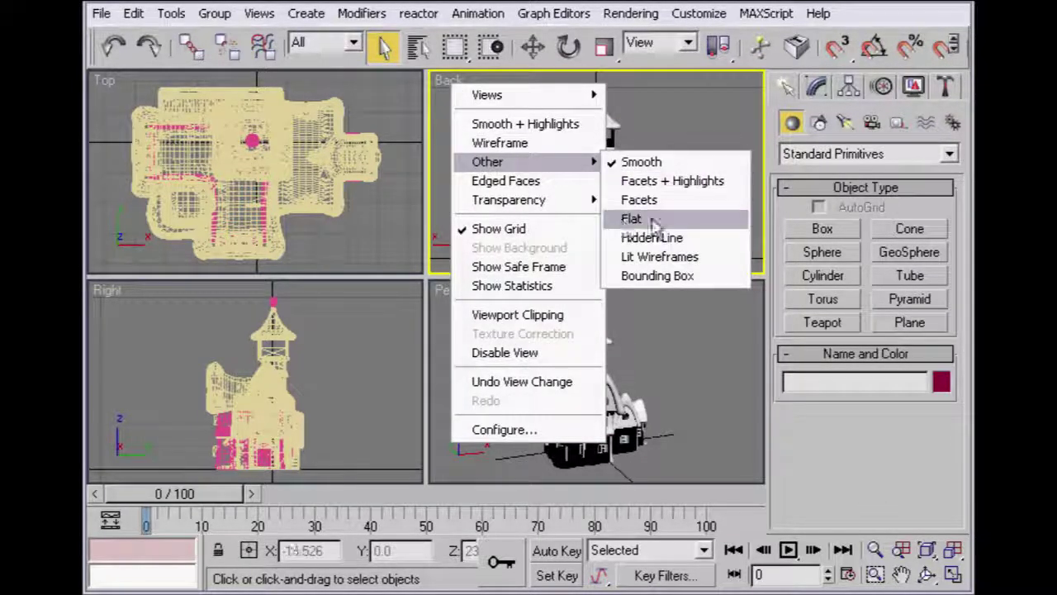
pyautogui.click(631, 218)
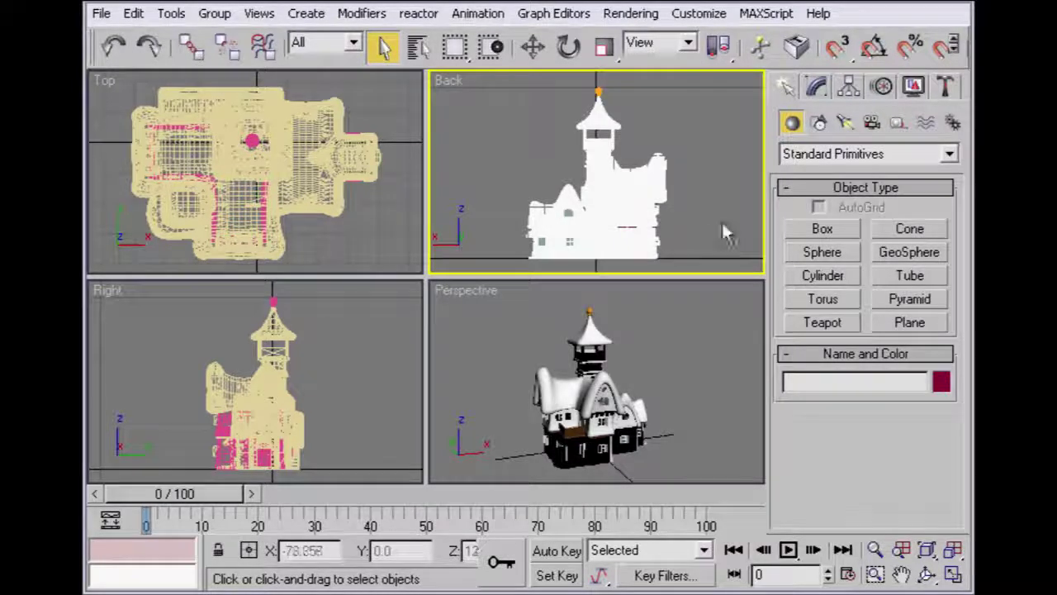
# Step: Display the Back view as Hidden Line, then as Bounding Box
pyautogui.rightClick(445, 81)
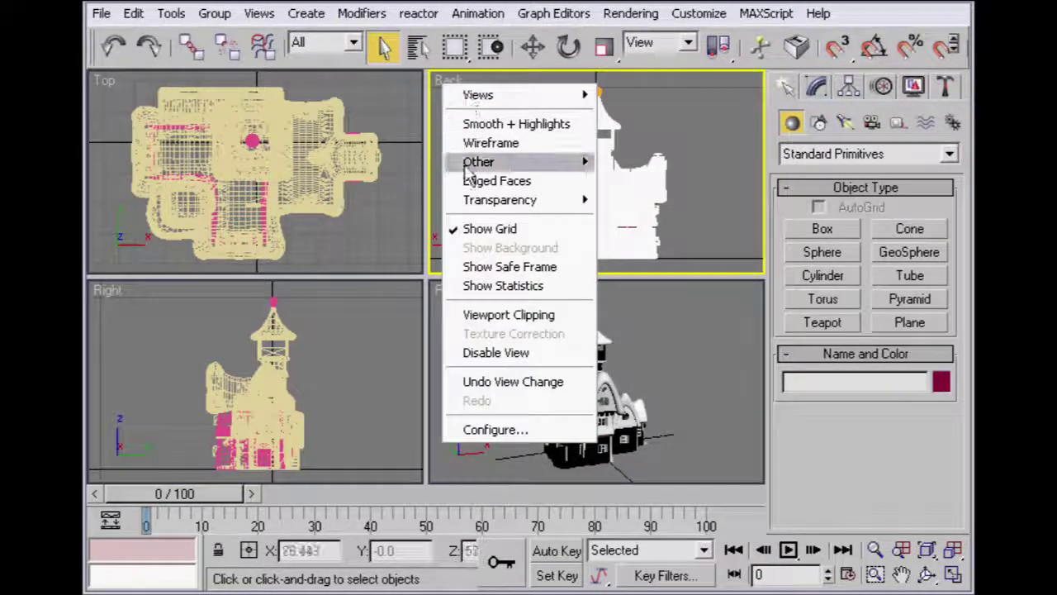
pyautogui.moveTo(479, 162)
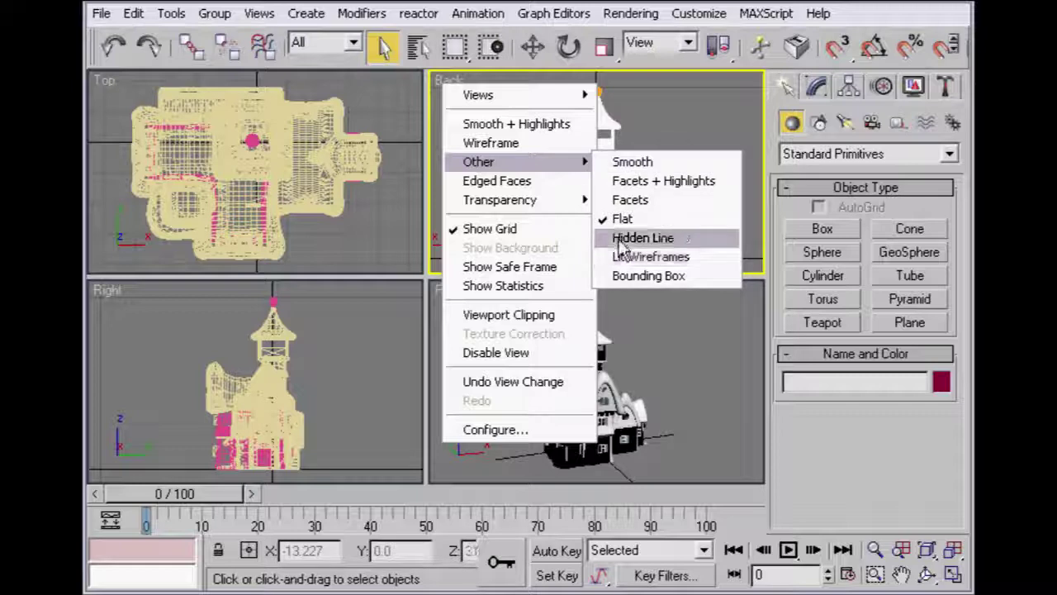
pyautogui.click(710, 240)
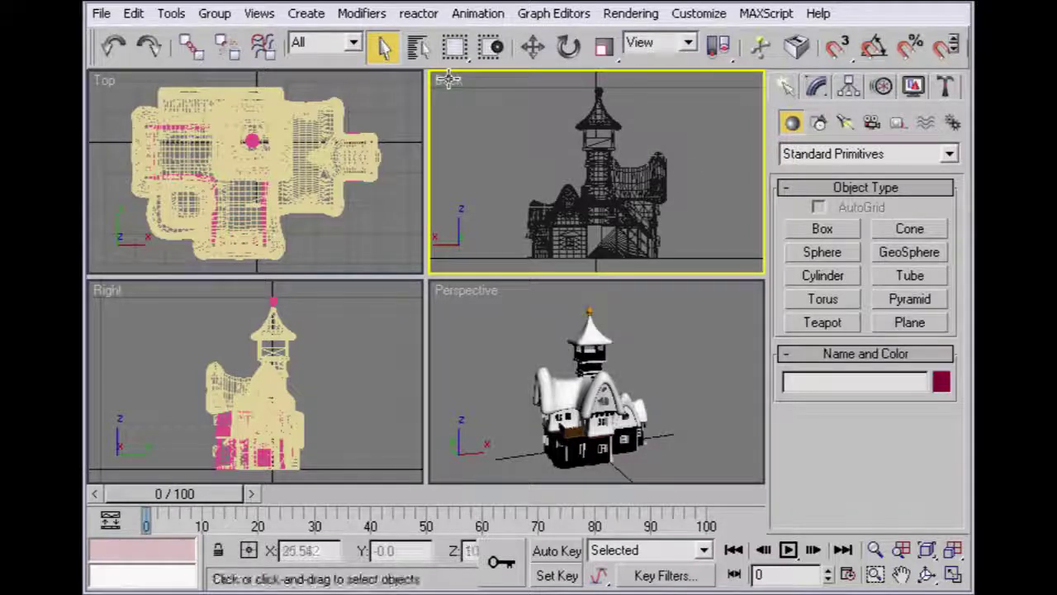
pyautogui.rightClick(449, 79)
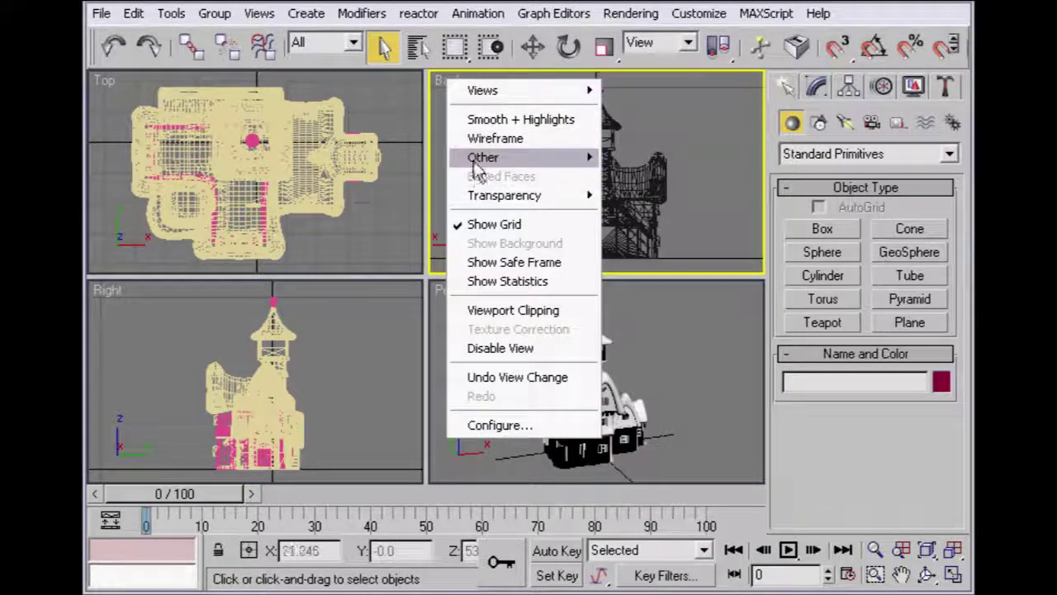
pyautogui.moveTo(483, 157)
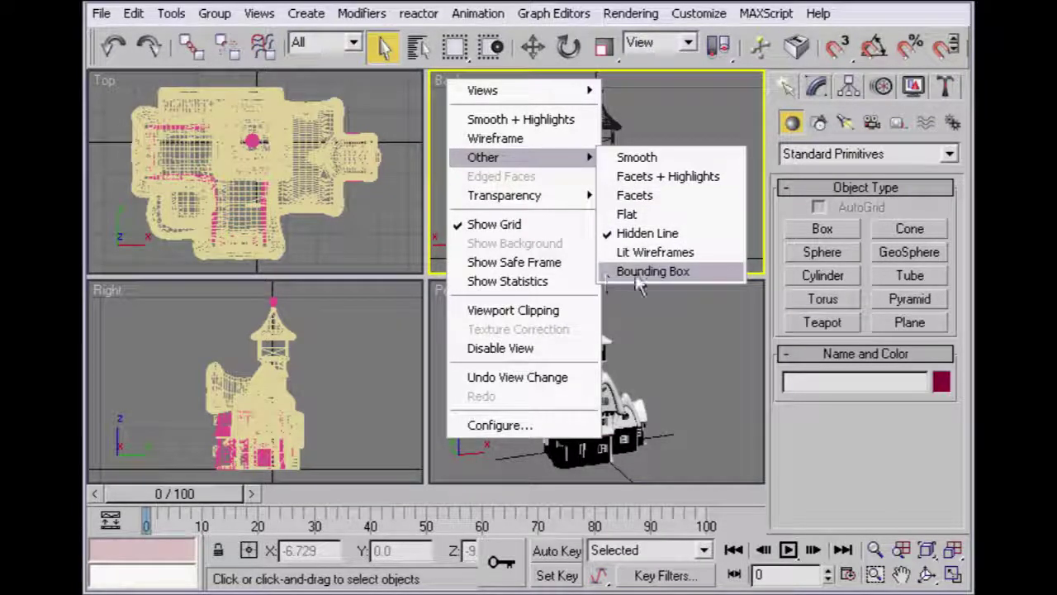
pyautogui.click(718, 272)
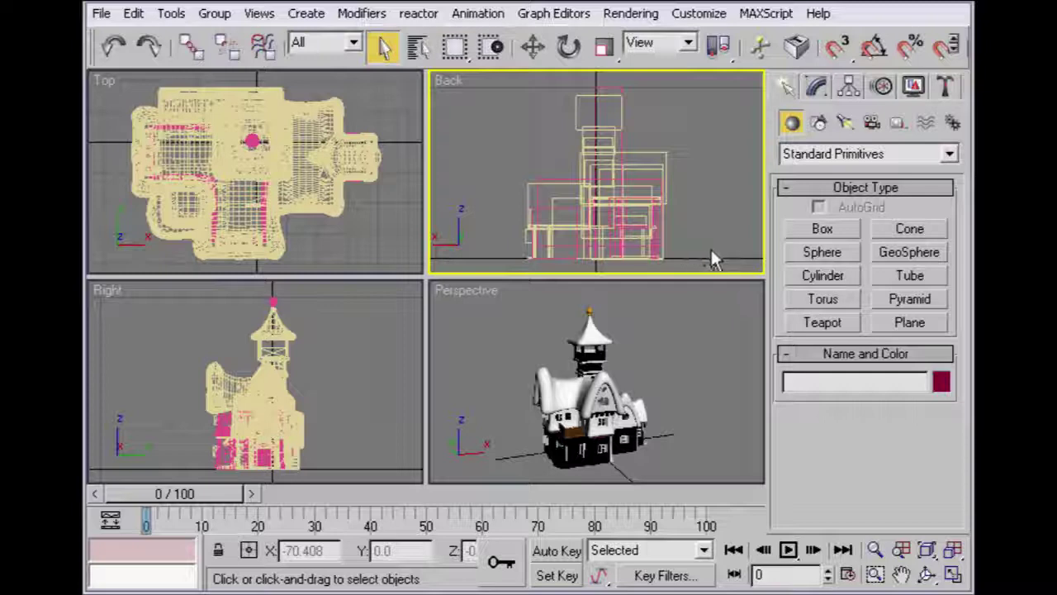
pyautogui.rightClick(447, 82)
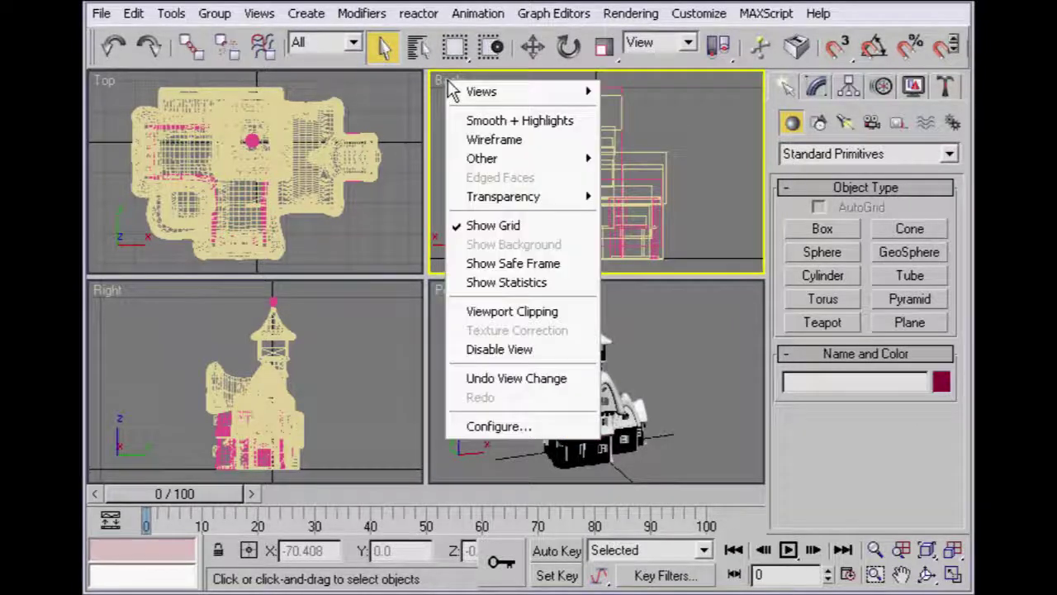
# Step: Set the Back view's display mode back to Wireframe
pyautogui.click(561, 142)
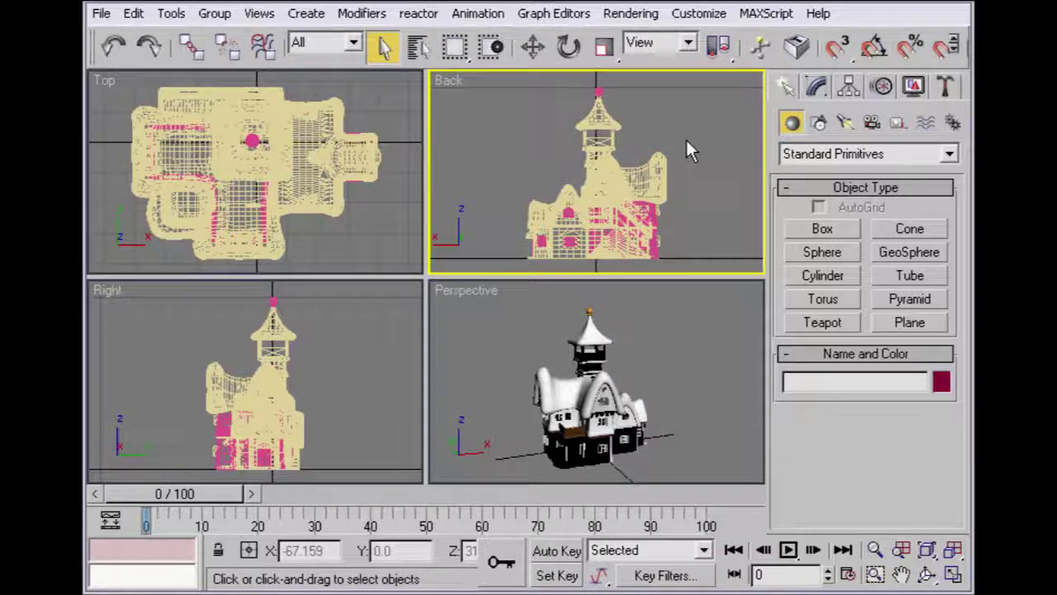
# Step: Turn the Back view into Front (F) and the Right view into Left (L)
pyautogui.press('f')
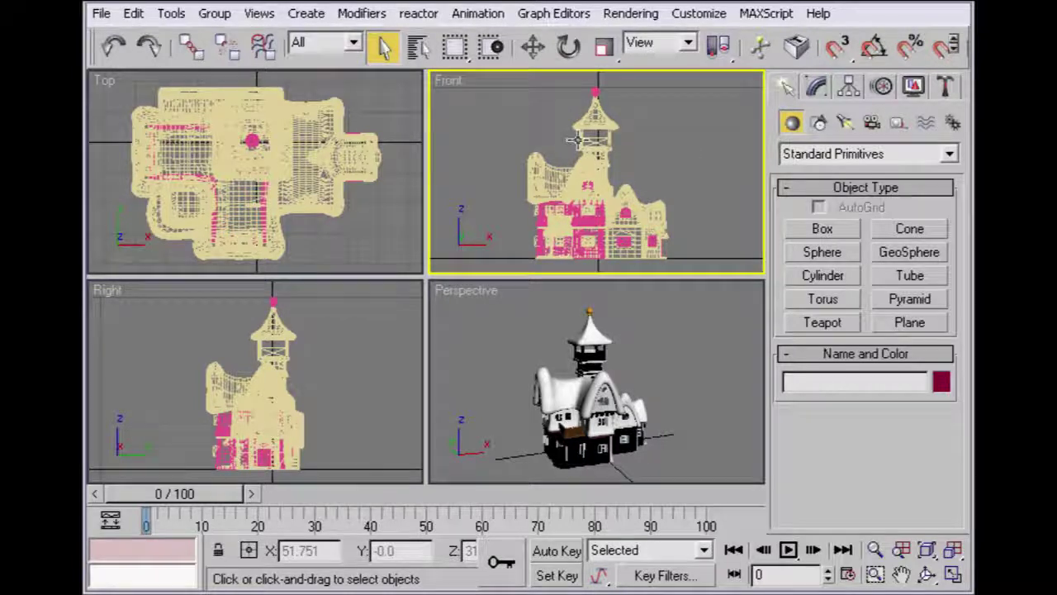
pyautogui.click(382, 348)
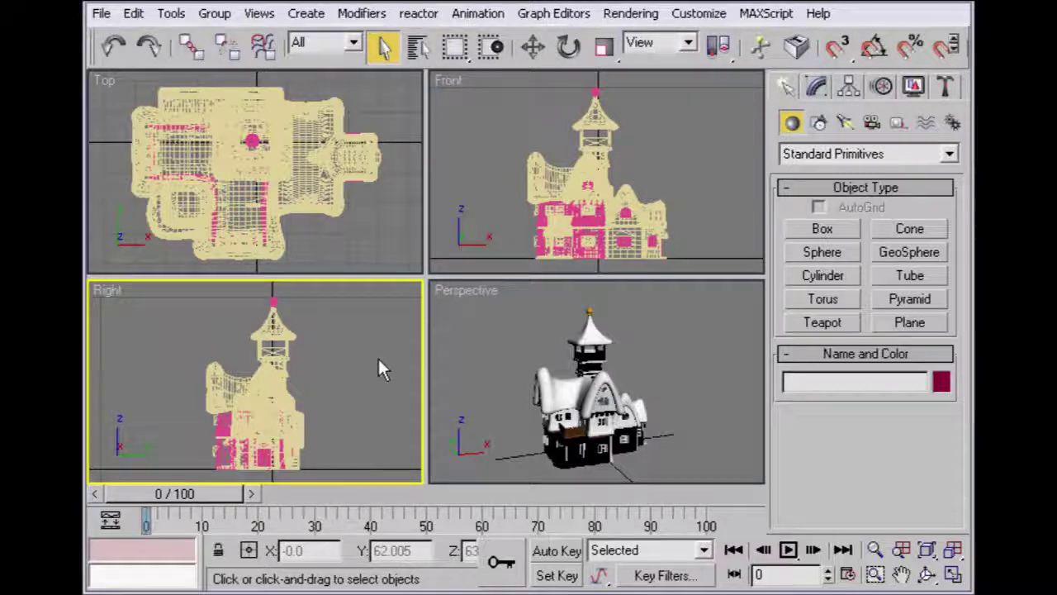
pyautogui.press('l')
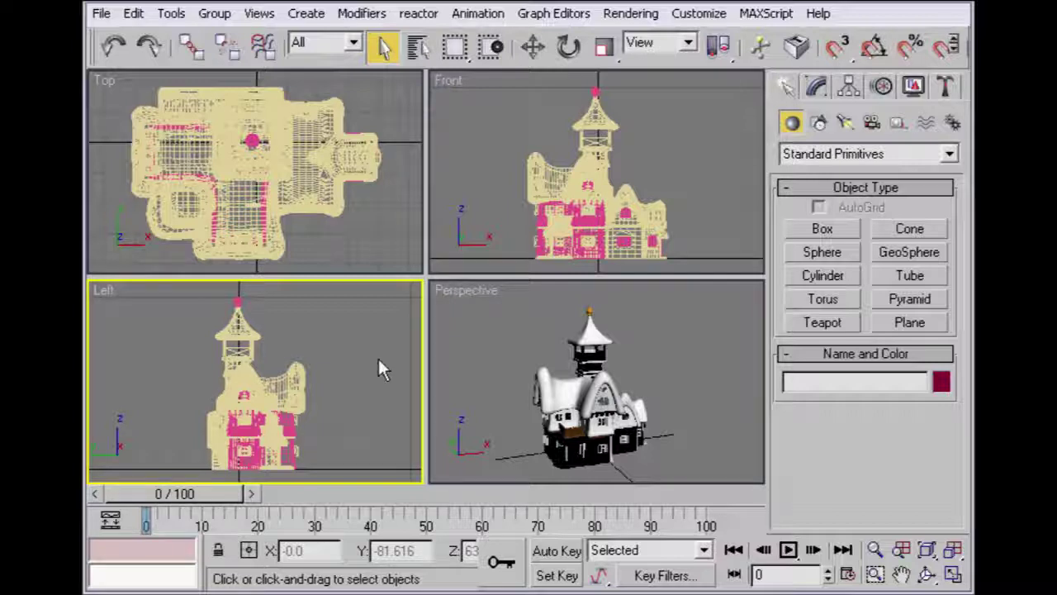
pyautogui.rightClick(450, 82)
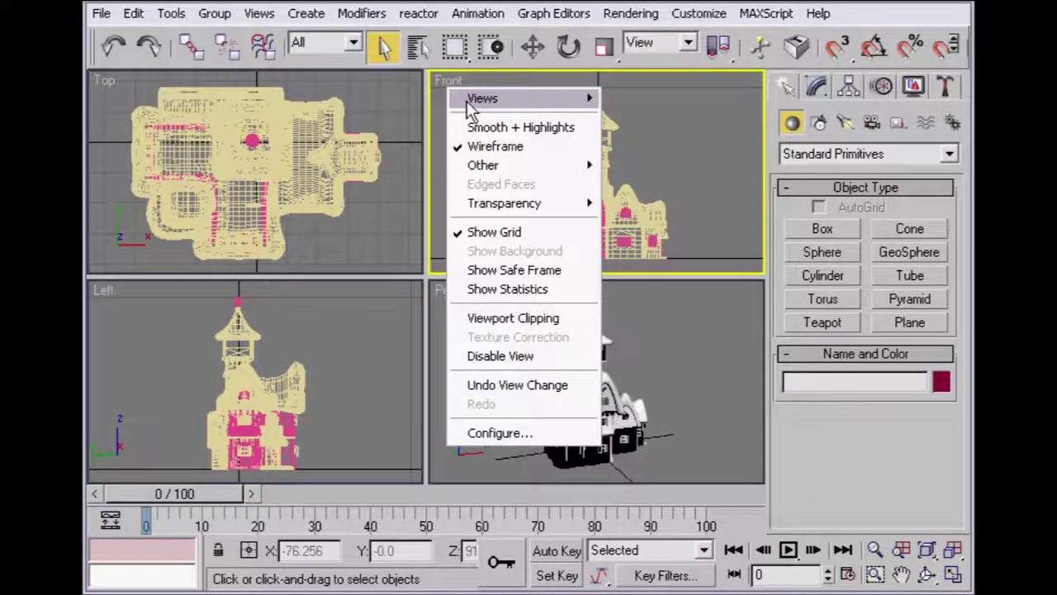
pyautogui.moveTo(495, 99)
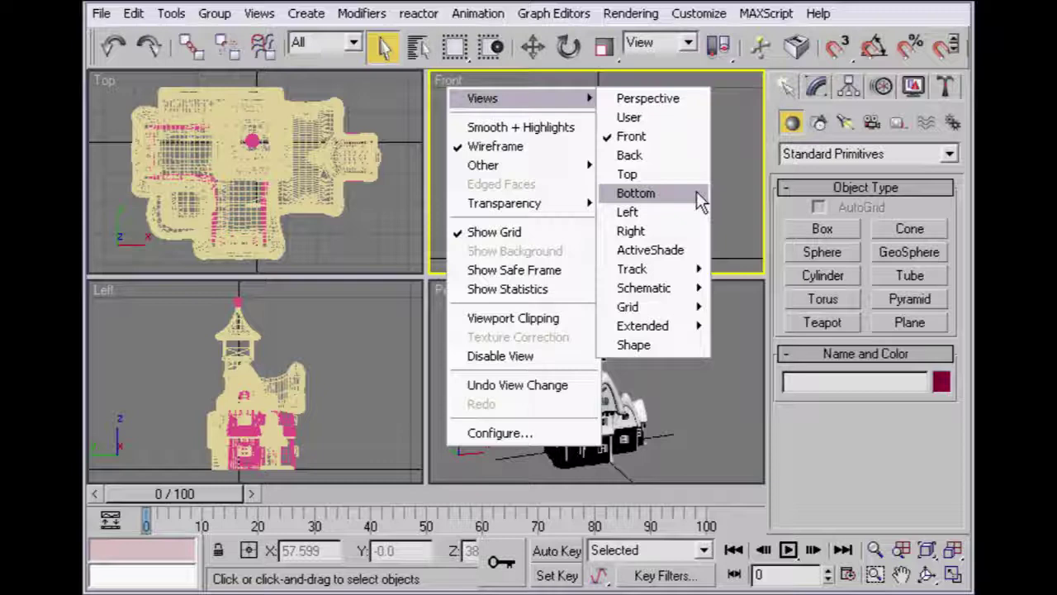
pyautogui.click(743, 199)
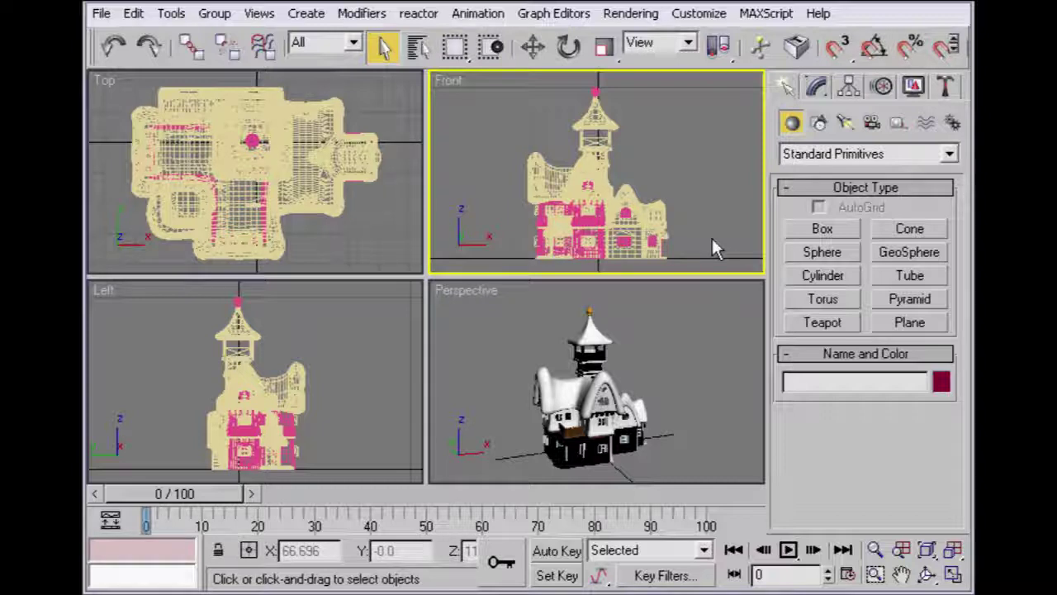
pyautogui.rightClick(447, 81)
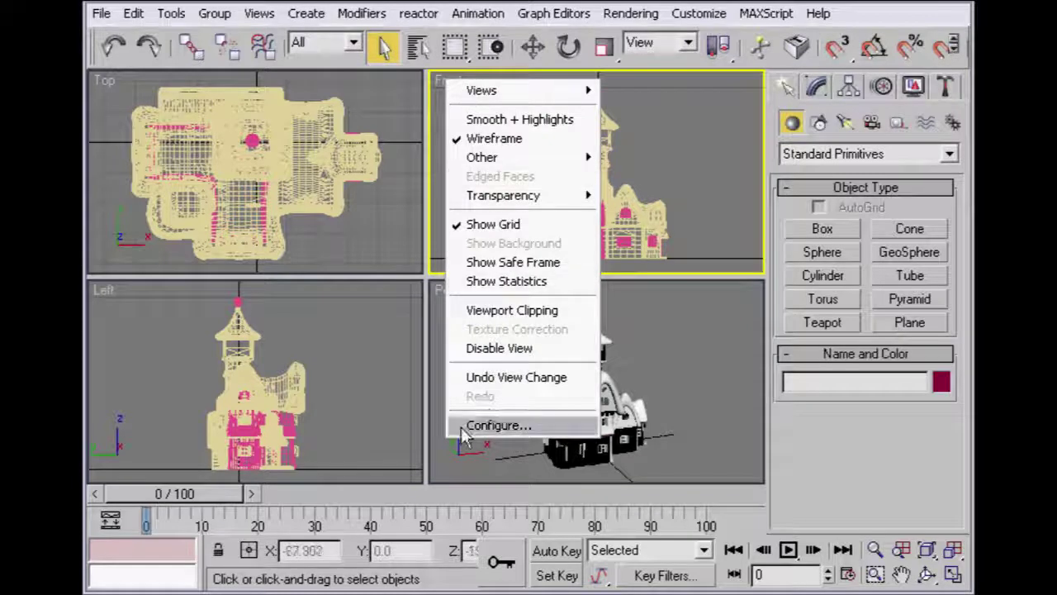
# Step: Apply the two-pane side-by-side layout in Viewport Configuration
pyautogui.click(576, 429)
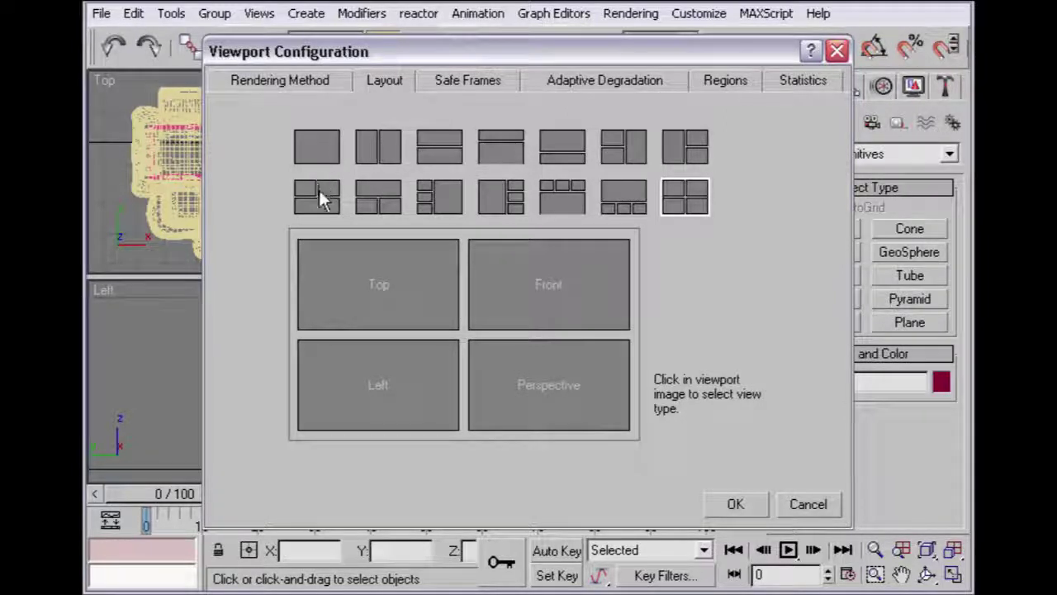
pyautogui.click(382, 146)
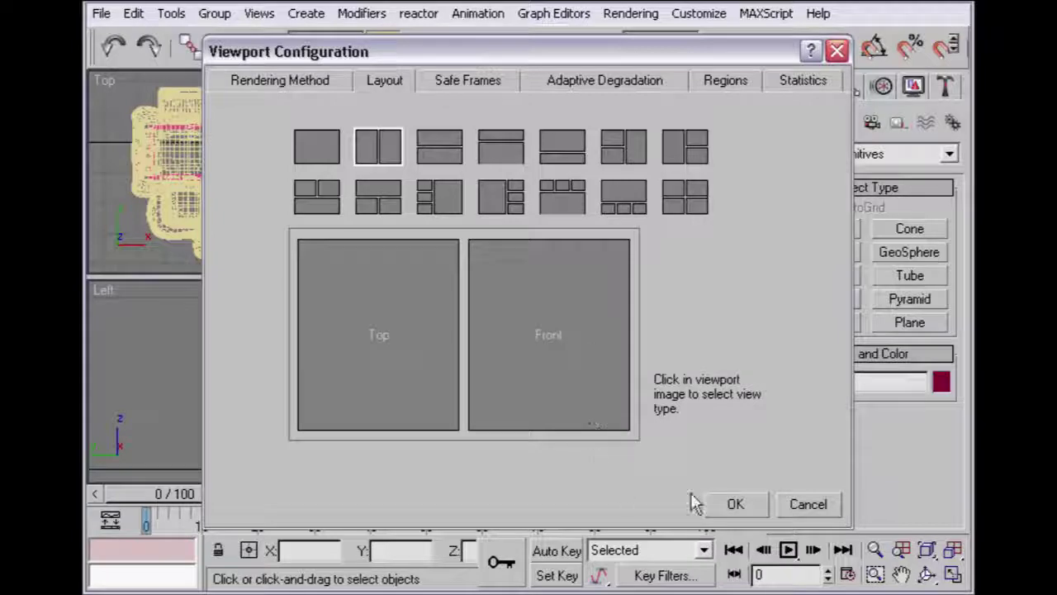
pyautogui.click(749, 511)
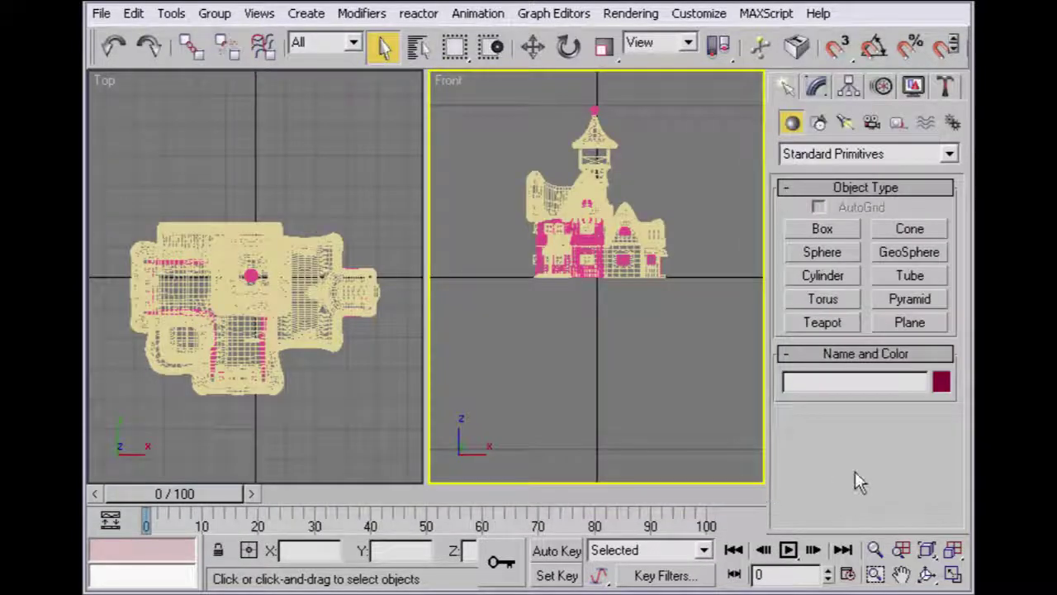
# Step: Activate the Top and Front viewports alternately
pyautogui.click(329, 161)
pyautogui.click(708, 159)
pyautogui.click(359, 161)
pyautogui.click(715, 160)
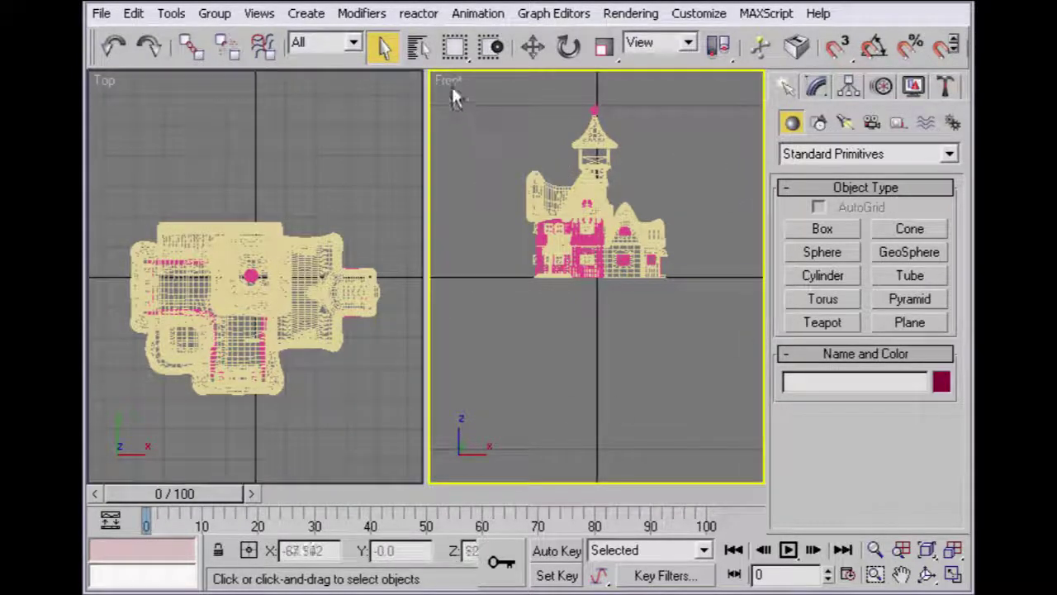
# Step: Apply the three-small-over-one-large viewport layout
pyautogui.rightClick(451, 82)
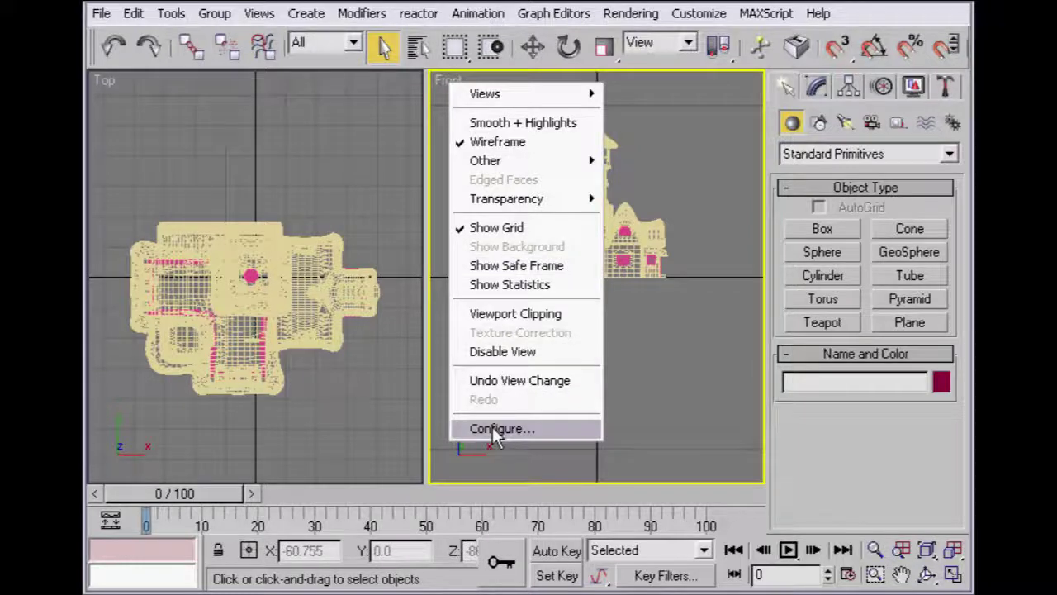
pyautogui.click(492, 428)
pyautogui.click(566, 200)
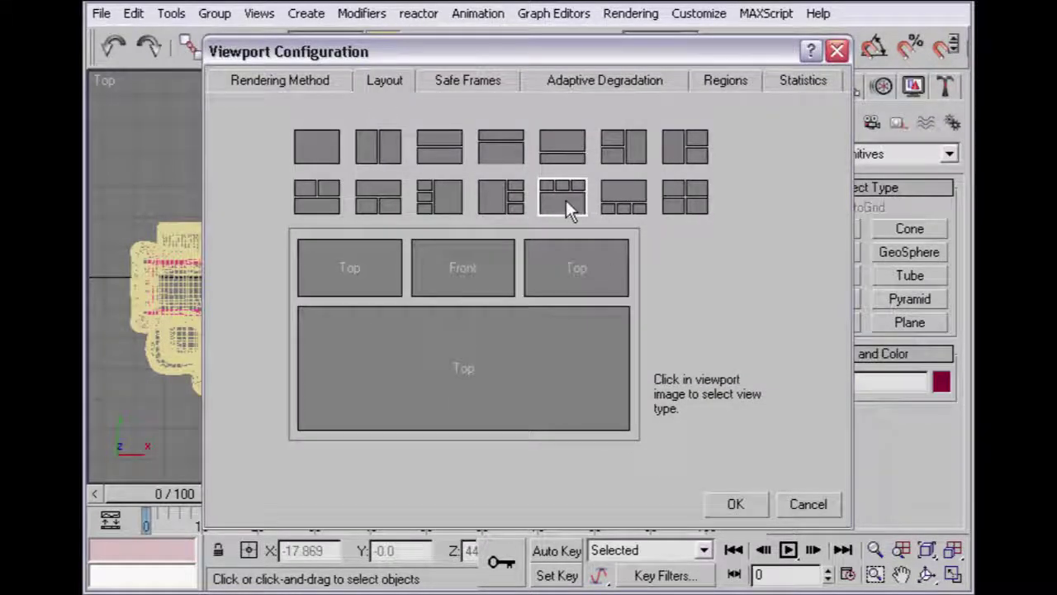
pyautogui.click(738, 506)
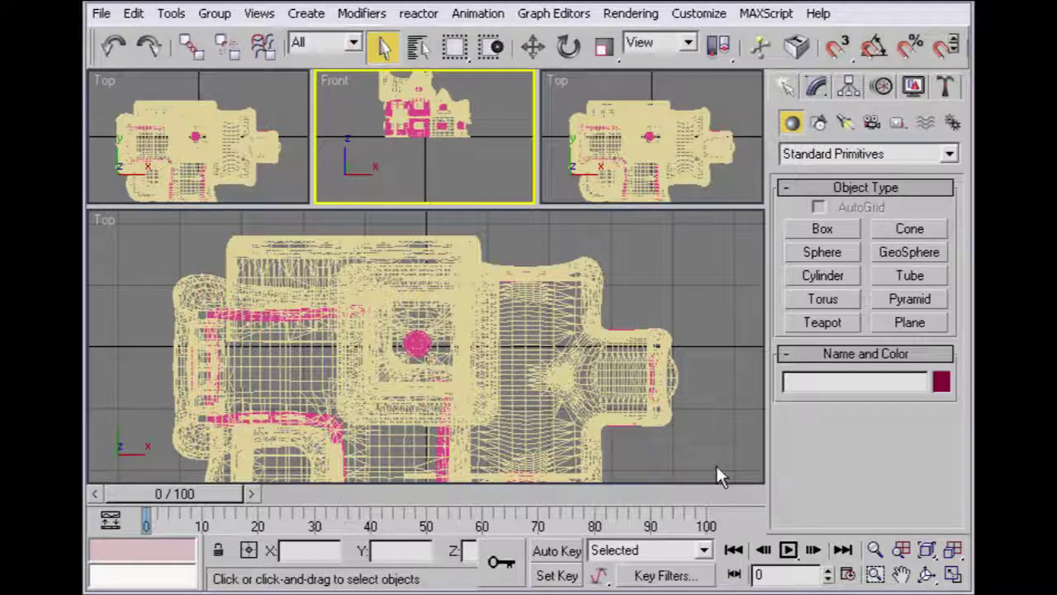
# Step: Apply the 2x2 layout of four equal viewports
pyautogui.rightClick(558, 83)
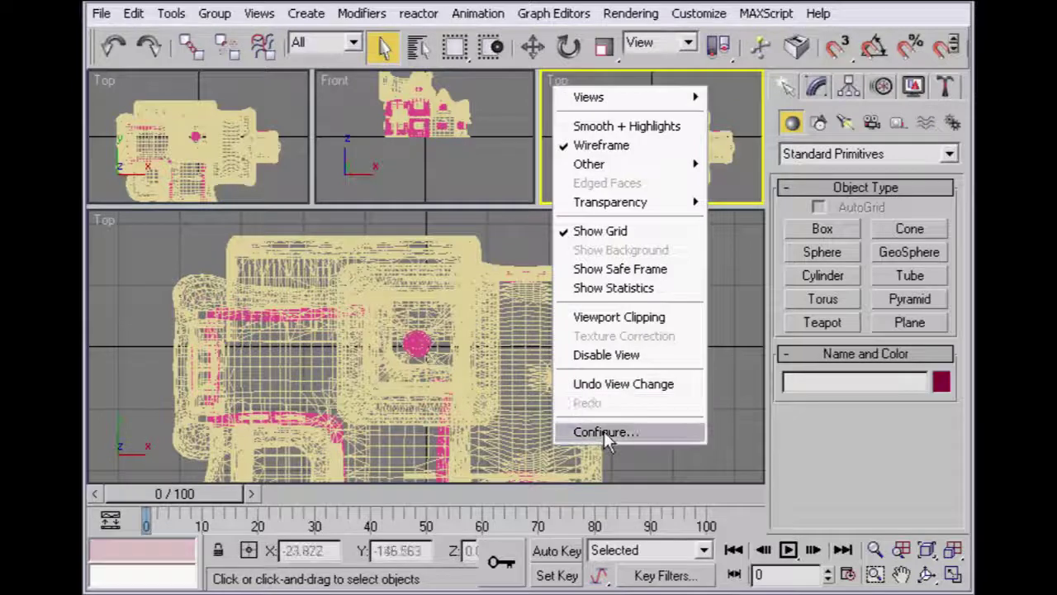
pyautogui.click(604, 431)
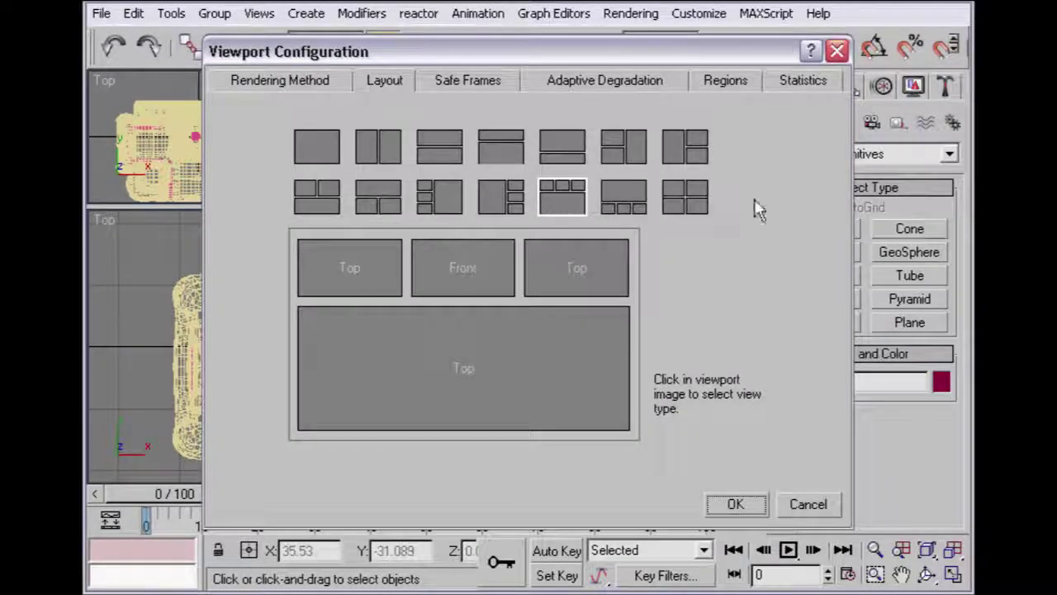
pyautogui.click(698, 201)
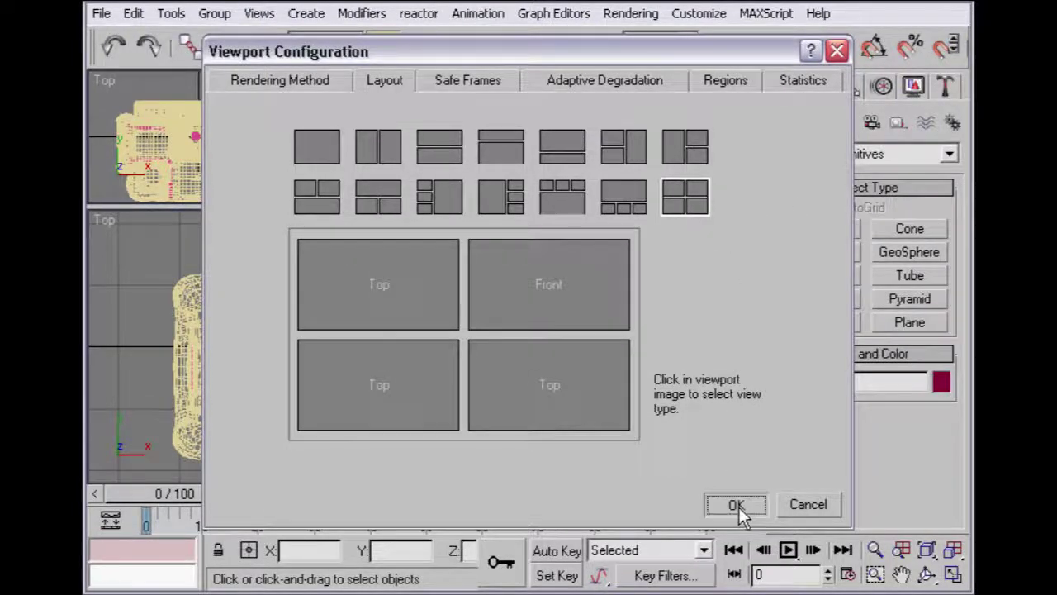
pyautogui.click(736, 504)
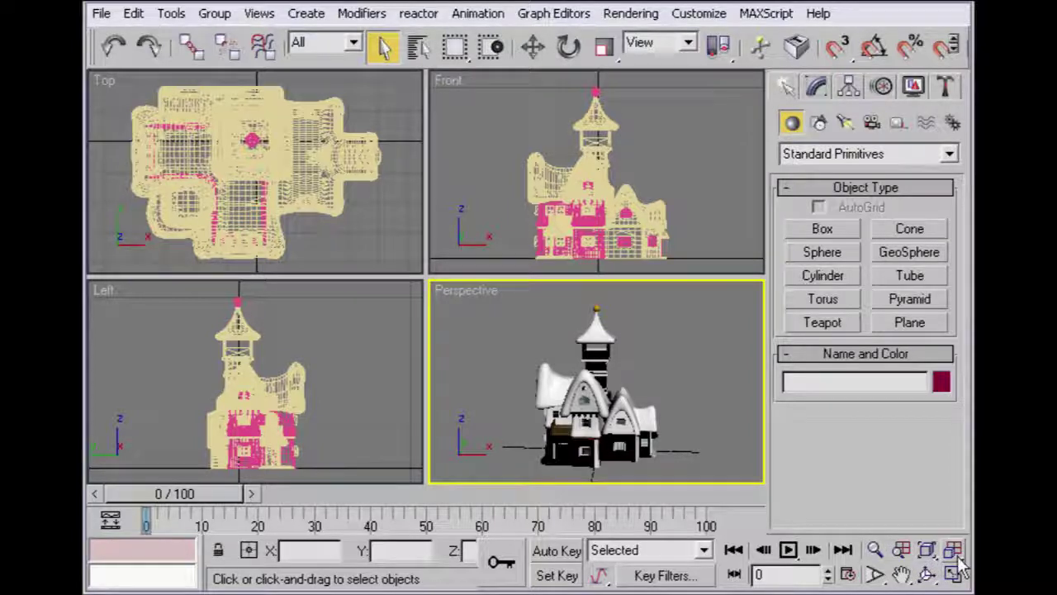
# Step: Zoom the Perspective and Front views individually with the Zoom tool
pyautogui.click(876, 550)
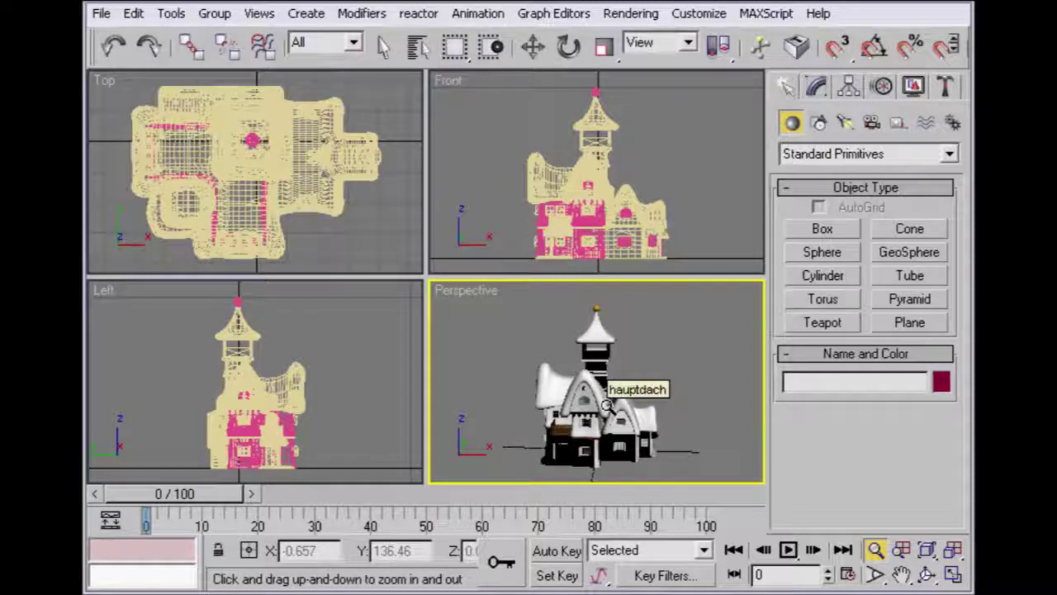
pyautogui.moveTo(607, 404)
pyautogui.mouseDown()
pyautogui.moveTo(607, 351)
pyautogui.moveTo(607, 413)
pyautogui.mouseUp()
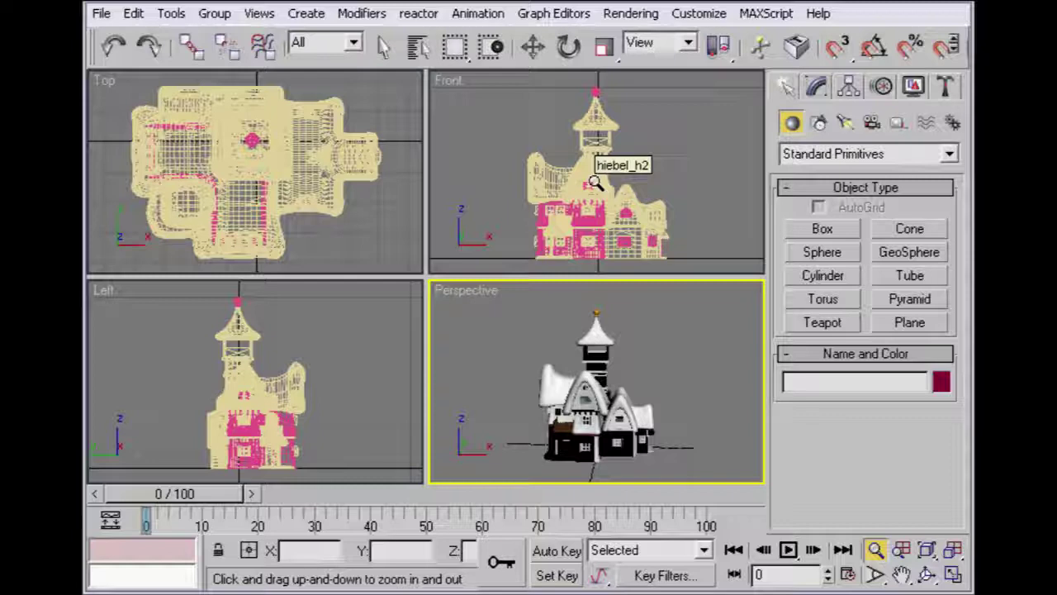
pyautogui.moveTo(595, 183)
pyautogui.mouseDown()
pyautogui.moveTo(596, 12)
pyautogui.moveTo(595, 184)
pyautogui.moveTo(598, 151)
pyautogui.mouseUp()
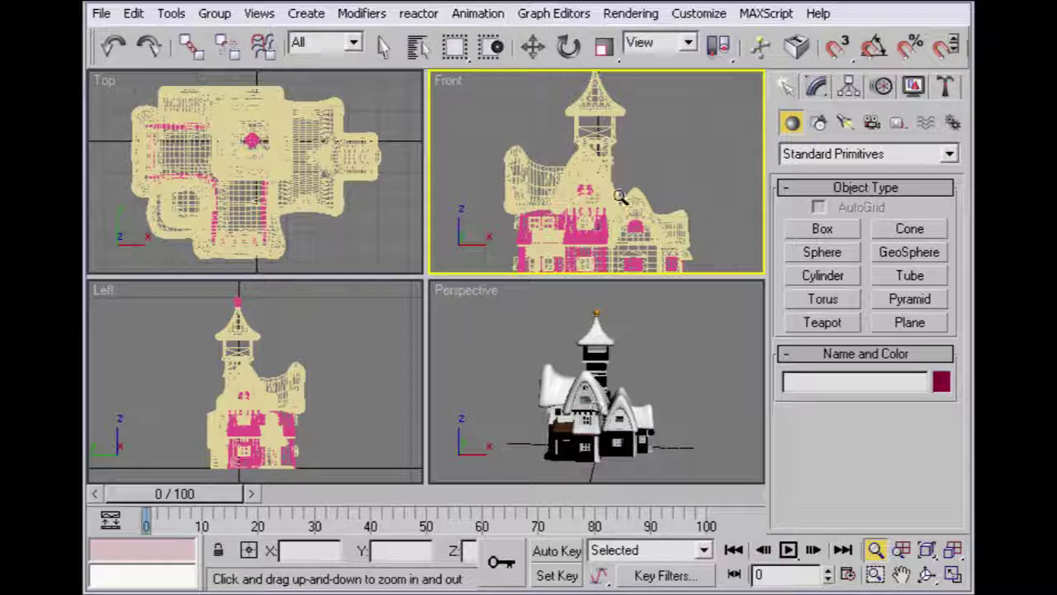
pyautogui.moveTo(619, 196); pyautogui.dragTo(618, 193)
pyautogui.scroll(2, 617, 193)
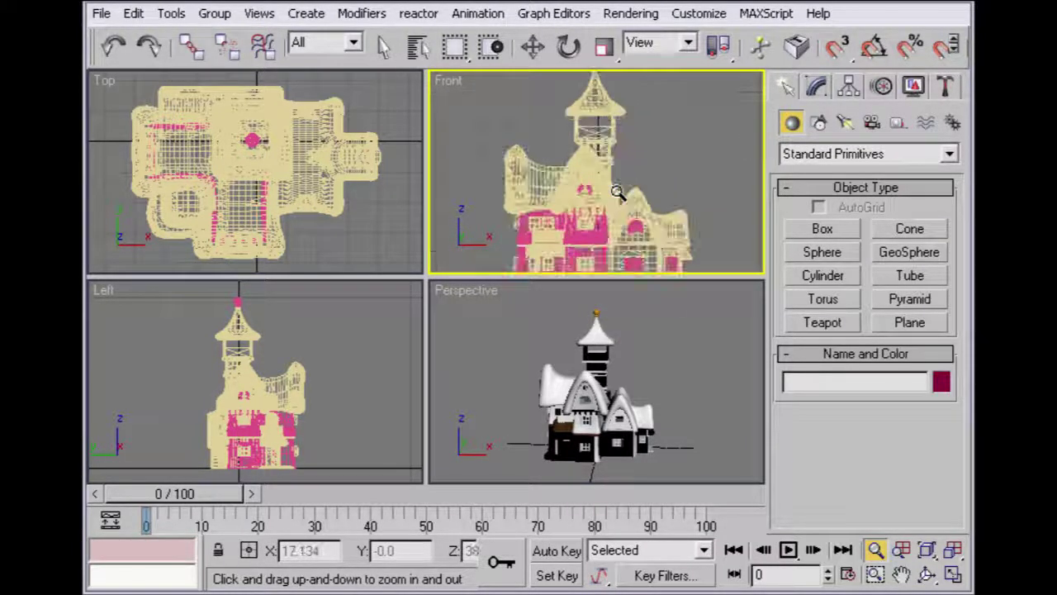
pyautogui.scroll(3, 618, 192)
pyautogui.scroll(1, 618, 193)
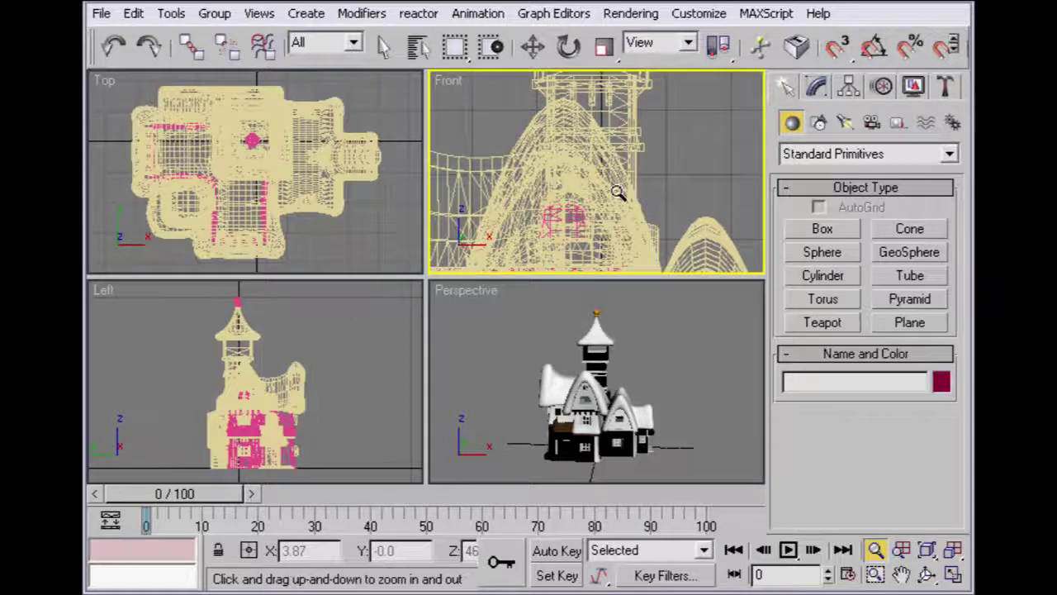
pyautogui.scroll(-2, 618, 192)
pyautogui.scroll(-2, 618, 192)
pyautogui.scroll(-1, 618, 193)
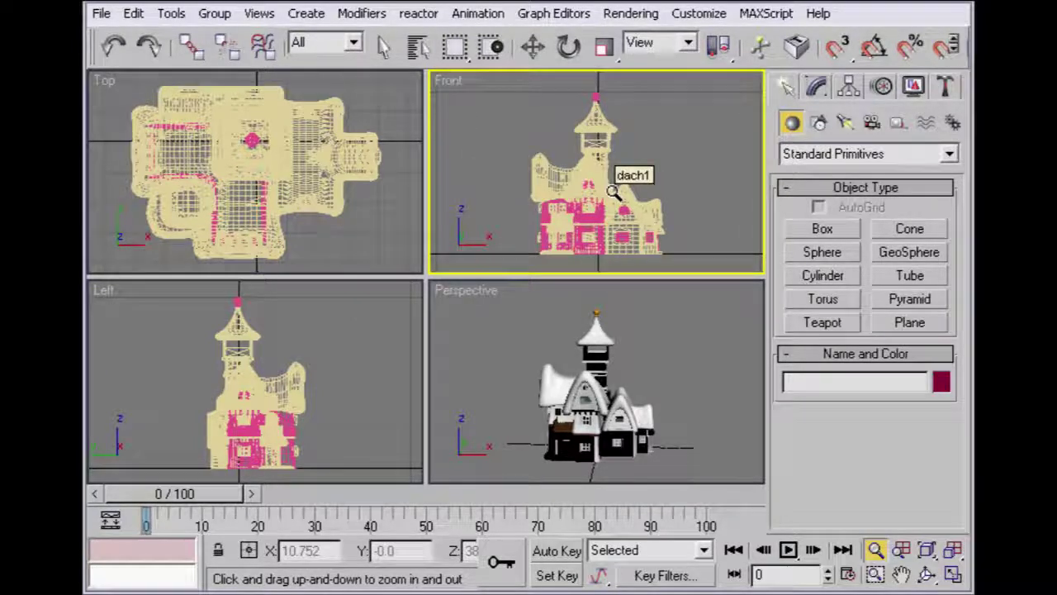
# Step: Zoom all four viewports together in on the house with Zoom All
pyautogui.click(901, 551)
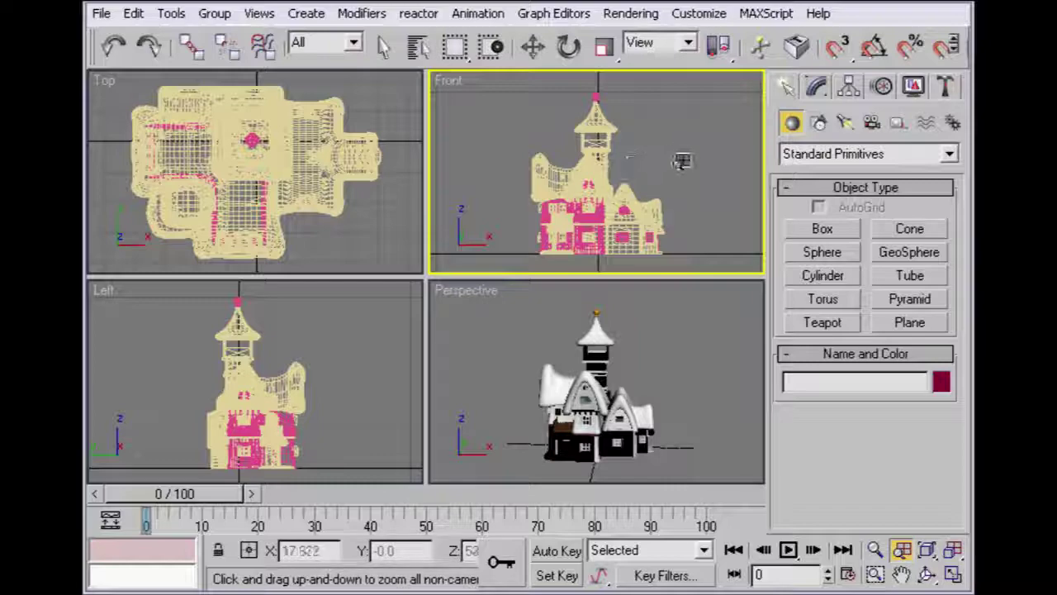
pyautogui.moveTo(684, 157)
pyautogui.mouseDown()
pyautogui.moveTo(685, 222)
pyautogui.moveTo(687, 99)
pyautogui.moveTo(684, 229)
pyautogui.moveTo(680, 135)
pyautogui.mouseUp()
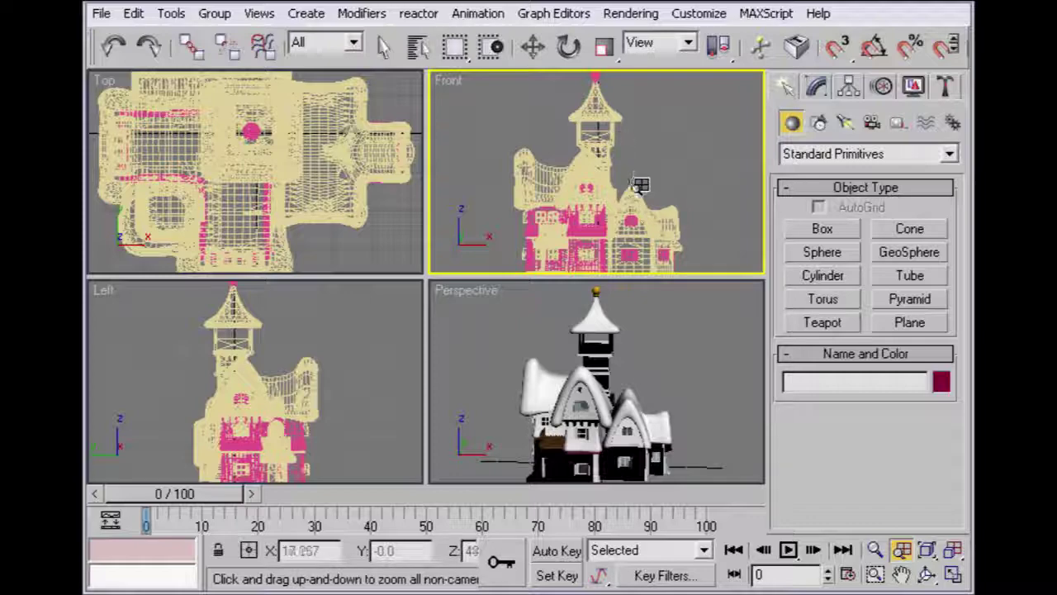
pyautogui.moveTo(636, 187)
pyautogui.mouseDown()
pyautogui.moveTo(634, 132)
pyautogui.moveTo(643, 206)
pyautogui.moveTo(644, 175)
pyautogui.mouseUp()
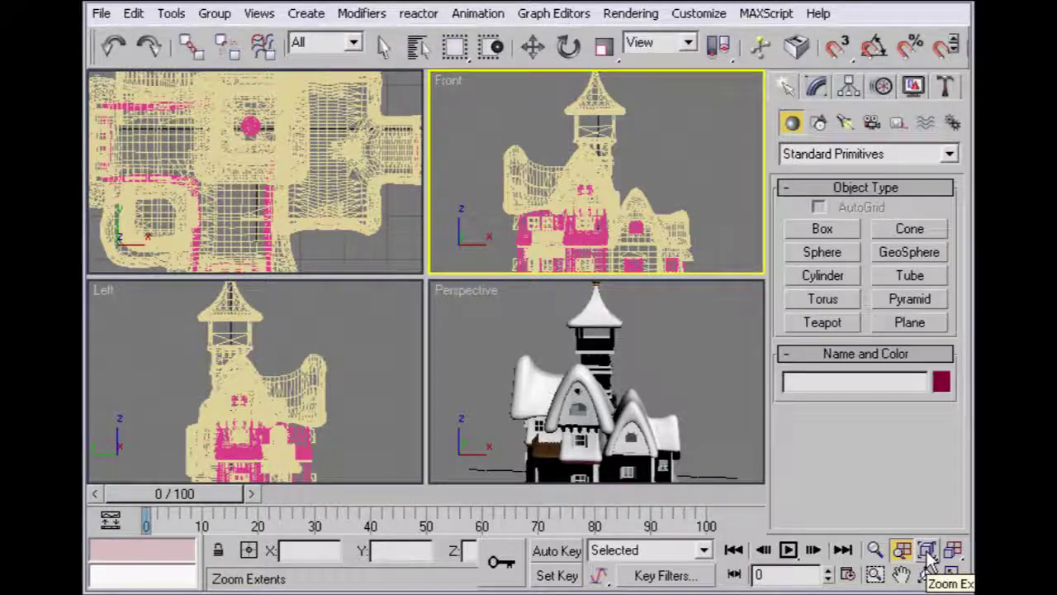
# Step: Zoom Extents the Front view, zoom deep into Perspective, then Zoom Extents Perspective
pyautogui.click(929, 559)
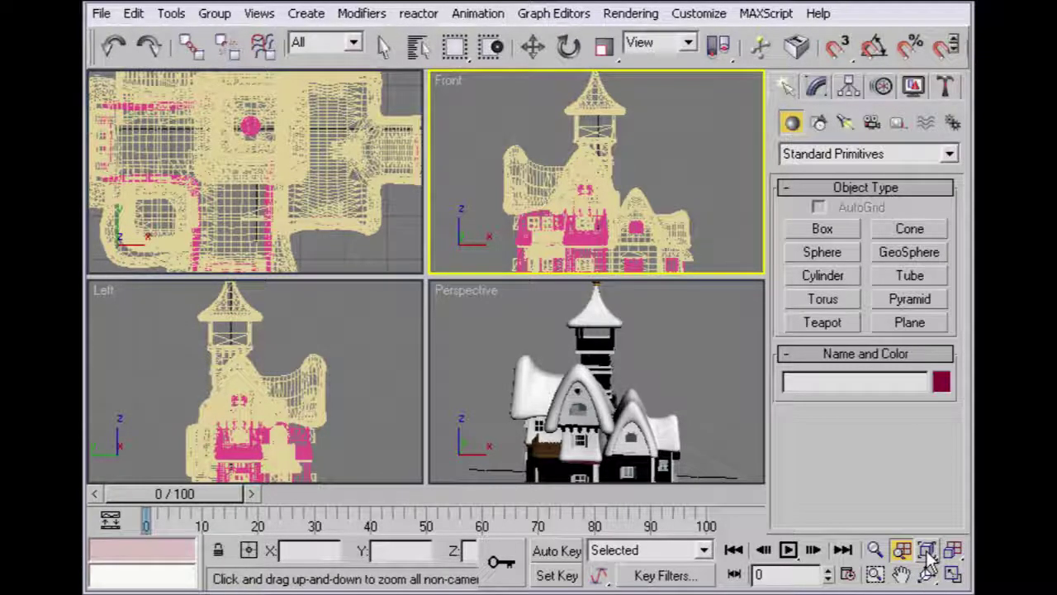
pyautogui.click(928, 555)
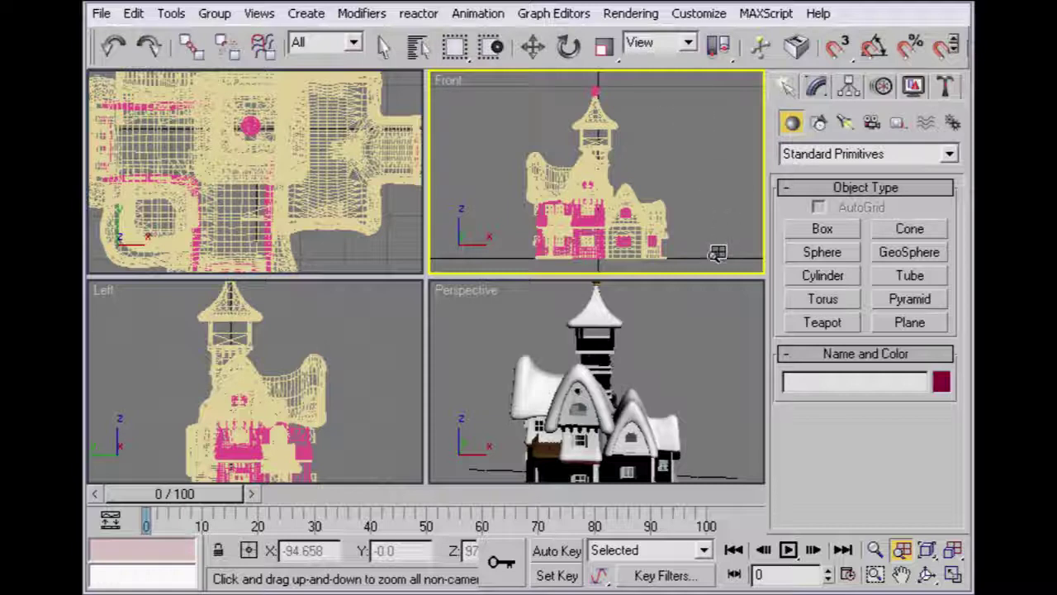
pyautogui.click(878, 551)
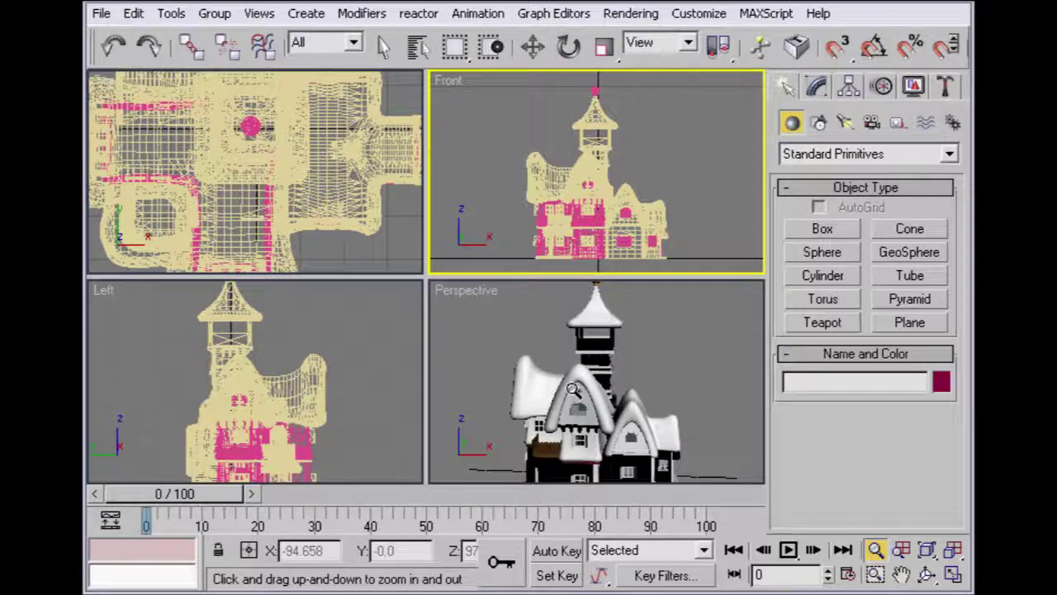
pyautogui.click(575, 390)
pyautogui.moveTo(576, 390); pyautogui.dragTo(578, 318)
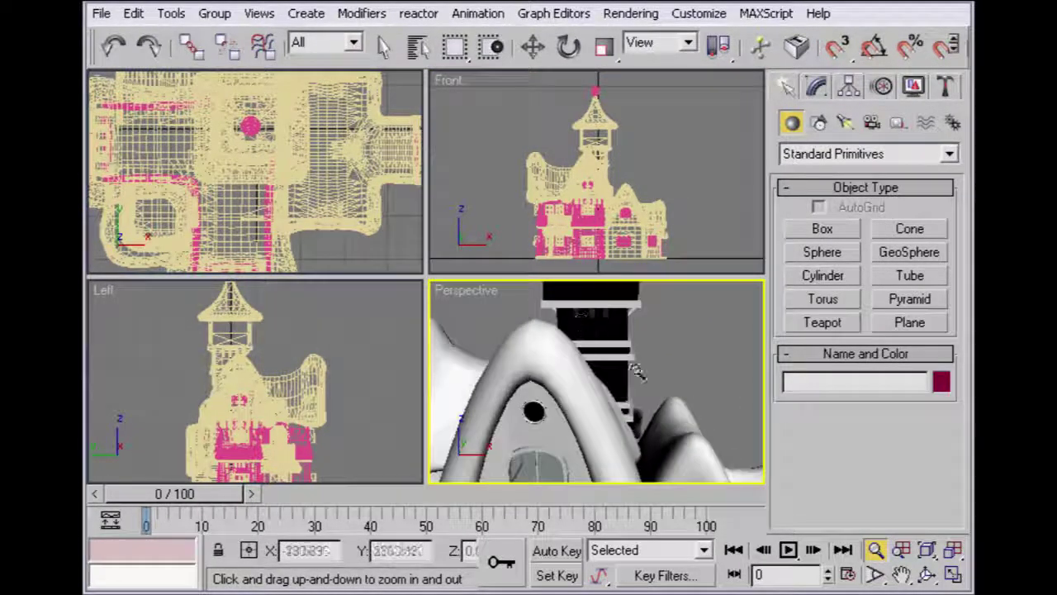
pyautogui.click(928, 552)
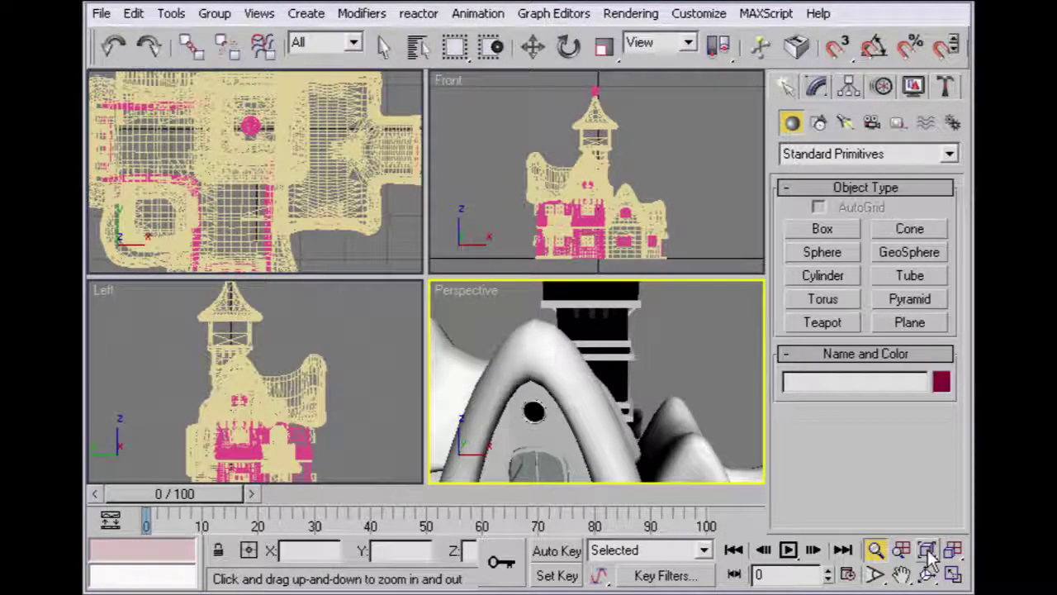
pyautogui.click(929, 551)
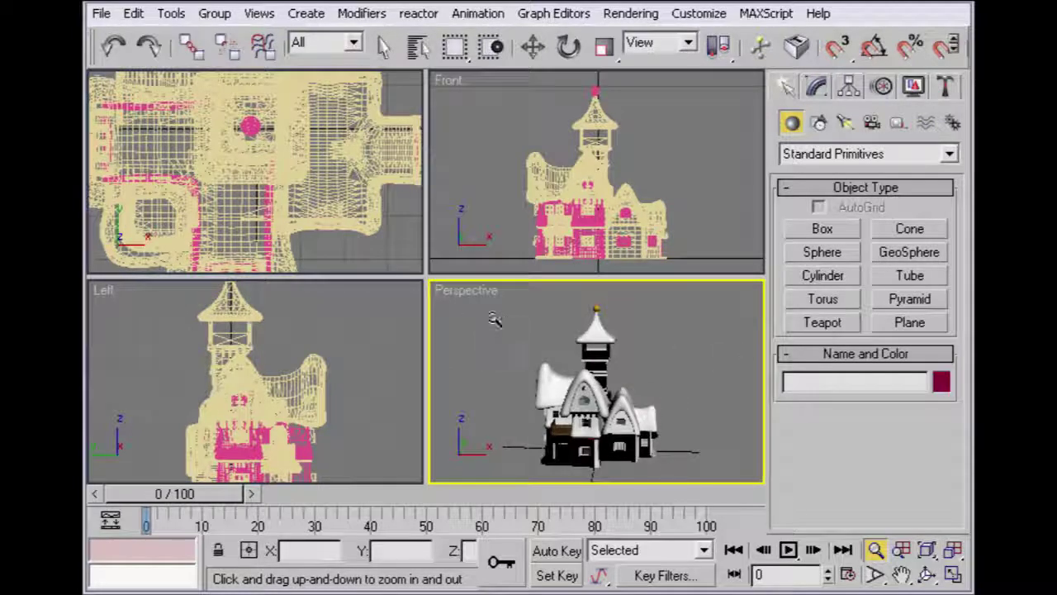
# Step: Fit Perspective to the selected tower roof 'turmdach', then Zoom Extents All
pyautogui.click(382, 47)
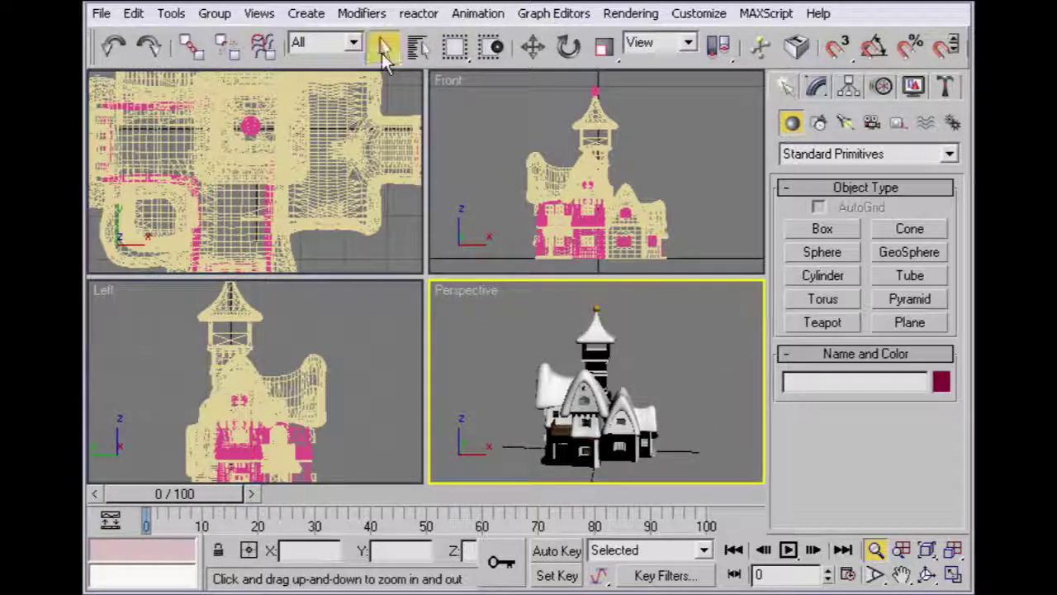
pyautogui.click(594, 331)
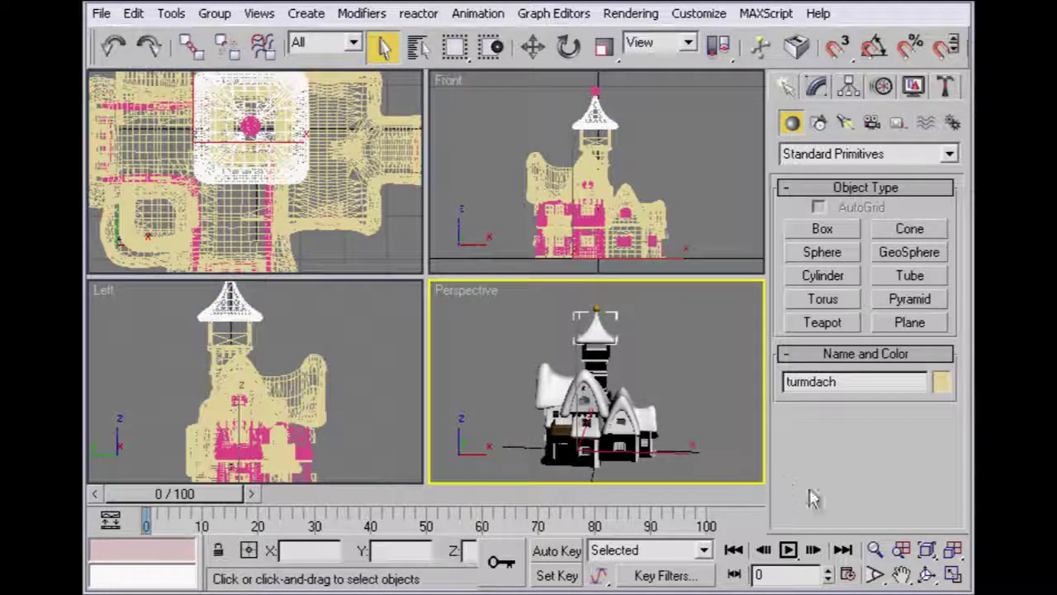
pyautogui.moveTo(933, 555); pyautogui.dragTo(931, 529)
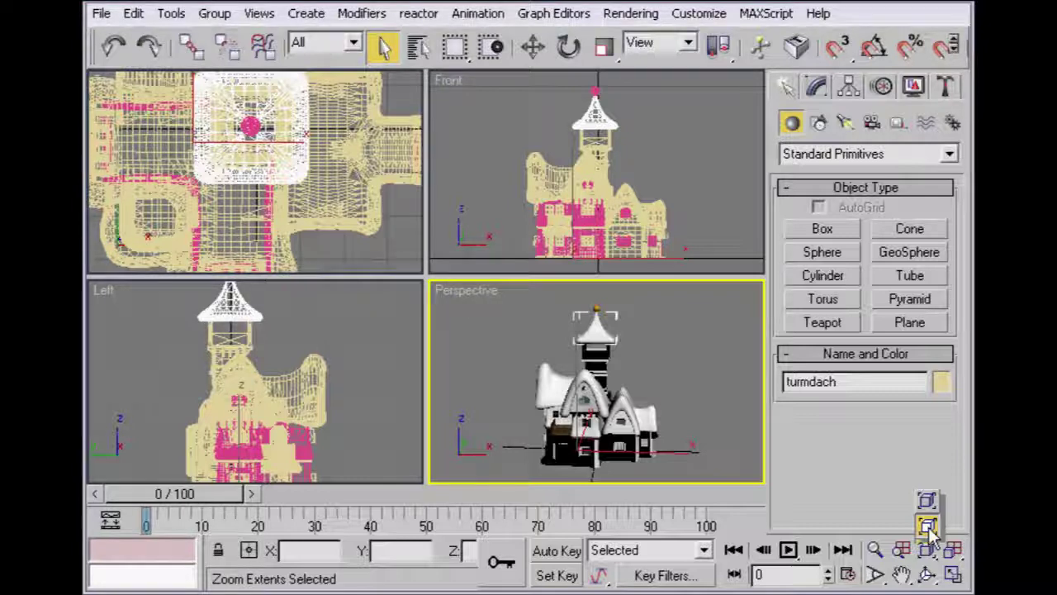
pyautogui.moveTo(928, 529); pyautogui.dragTo(928, 527)
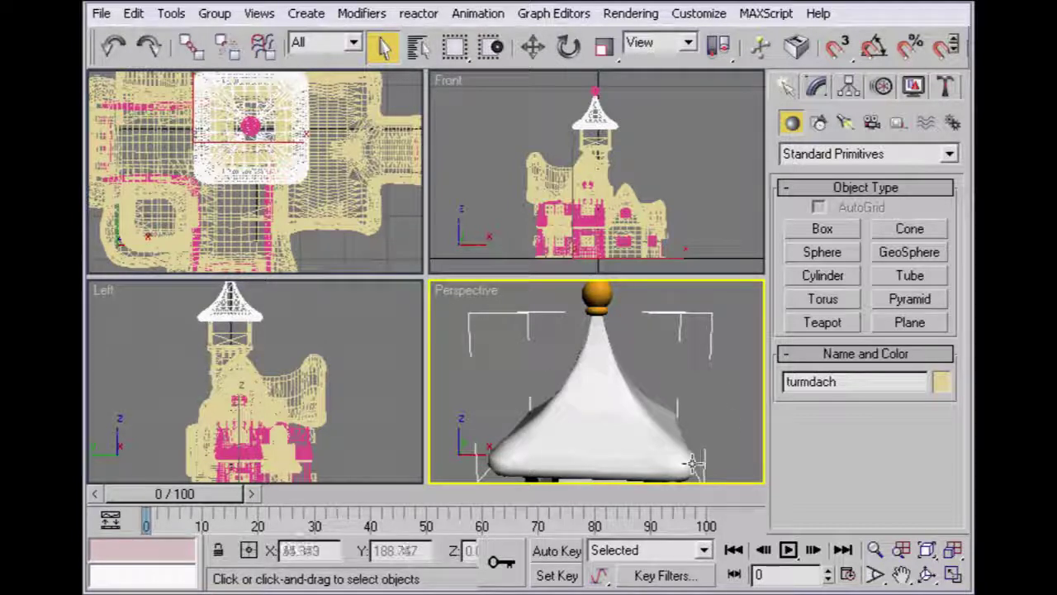
pyautogui.click(953, 551)
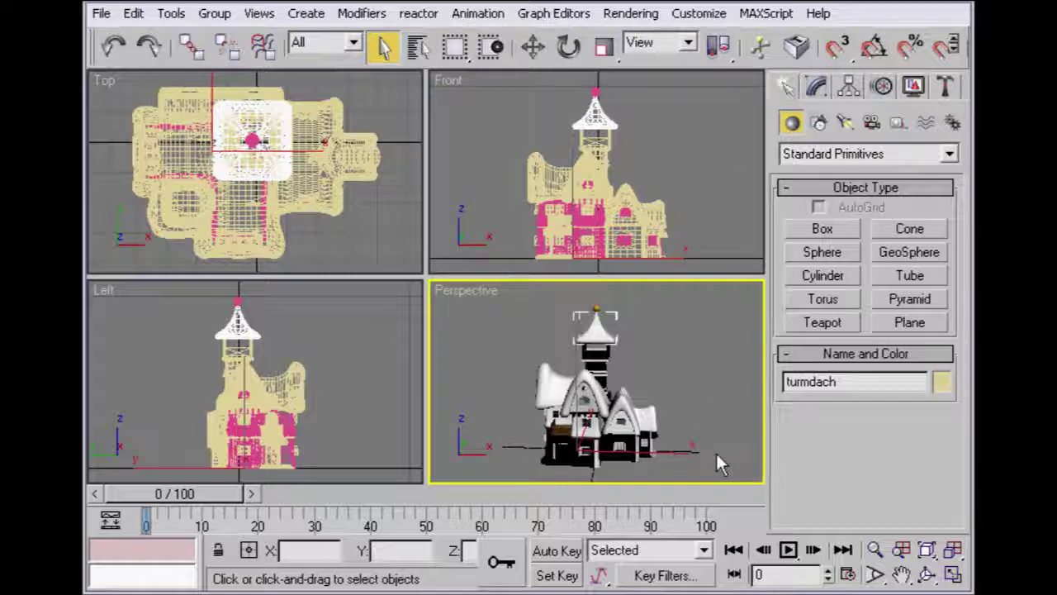
pyautogui.moveTo(677, 439)
pyautogui.mouseDown()
pyautogui.moveTo(665, 267)
pyautogui.moveTo(637, 350)
pyautogui.moveTo(639, 432)
pyautogui.moveTo(641, 403)
pyautogui.moveTo(628, 389)
pyautogui.mouseUp()
# Step: Zoom the Perspective, Front, Top and Left views in and out individually
pyautogui.moveTo(625, 215); pyautogui.dragTo(639, 315)
pyautogui.moveTo(302, 190); pyautogui.dragTo(293, 124)
pyautogui.moveTo(246, 386); pyautogui.dragTo(300, 458)
pyautogui.click(545, 401)
pyautogui.moveTo(544, 402)
pyautogui.mouseDown()
pyautogui.moveTo(549, 413)
pyautogui.moveTo(551, 367)
pyautogui.moveTo(554, 397)
pyautogui.moveTo(555, 375)
pyautogui.mouseUp()
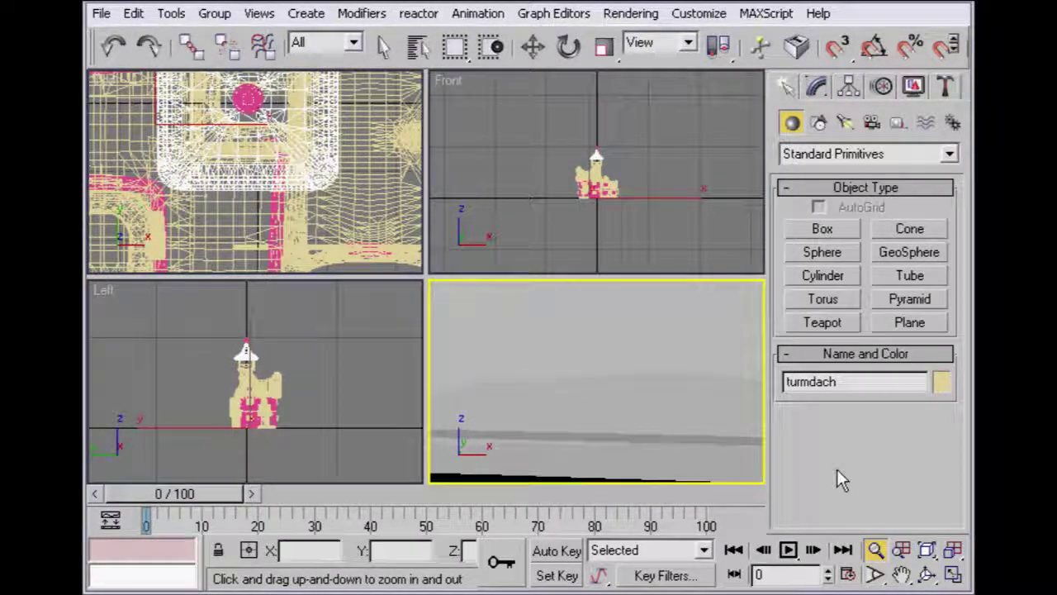
# Step: Run Zoom Extents All, Zoom Extents All Selected on the roof, then Zoom Extents All again
pyautogui.click(955, 553)
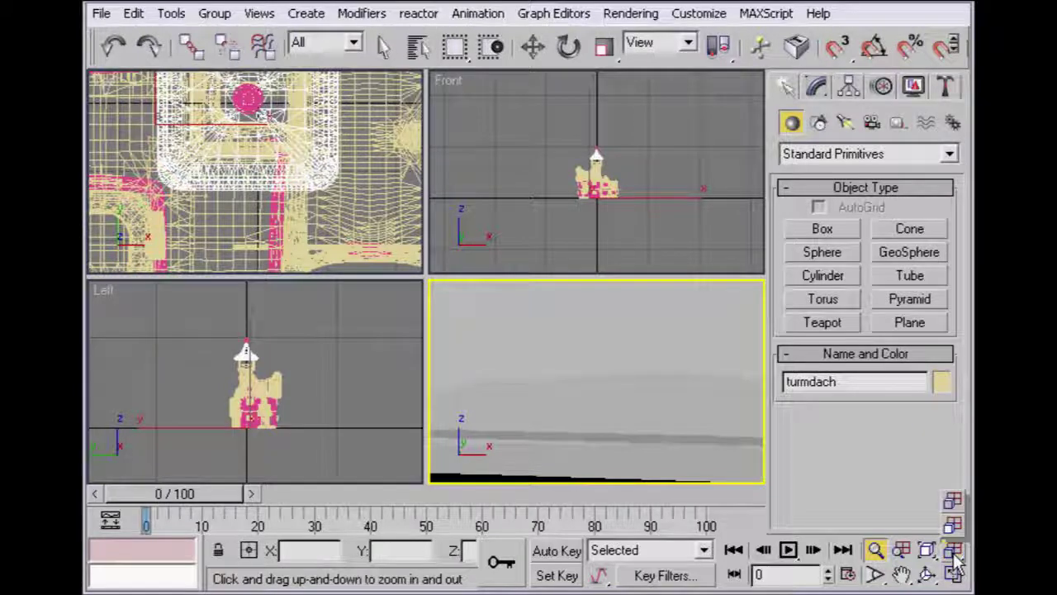
pyautogui.click(954, 552)
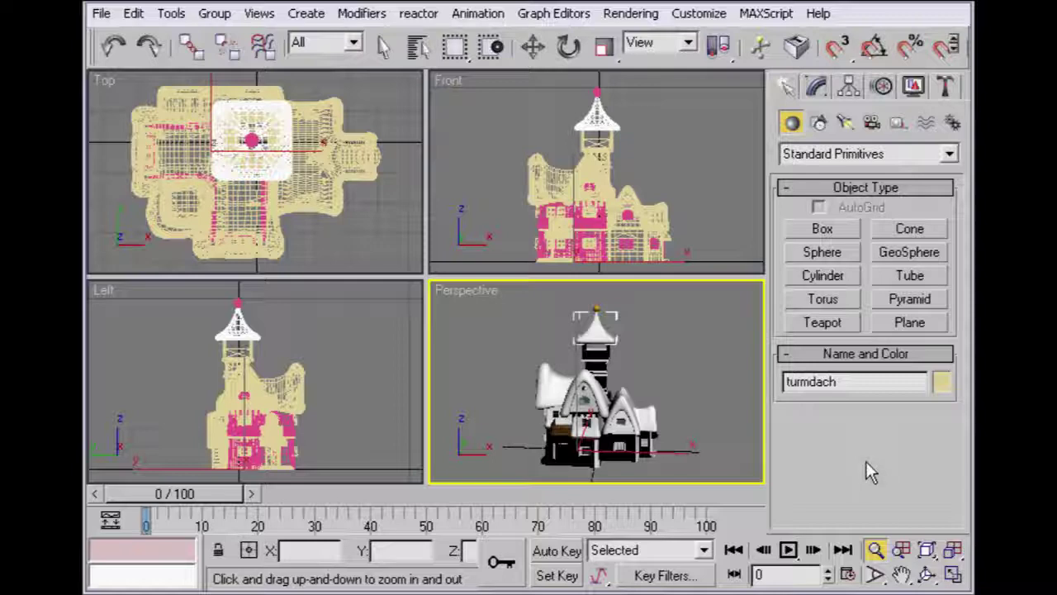
pyautogui.click(955, 551)
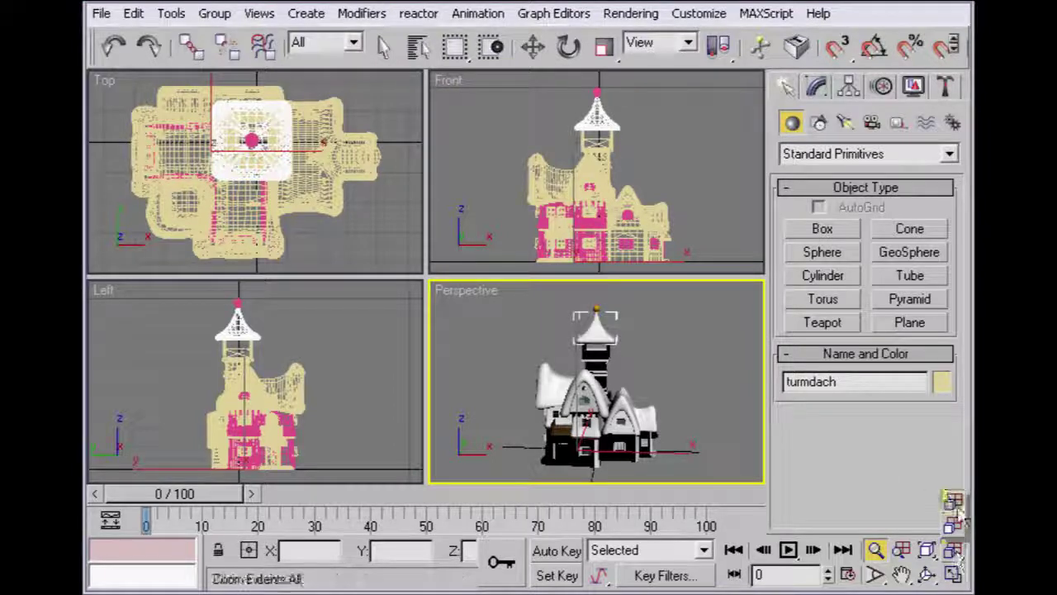
pyautogui.click(954, 528)
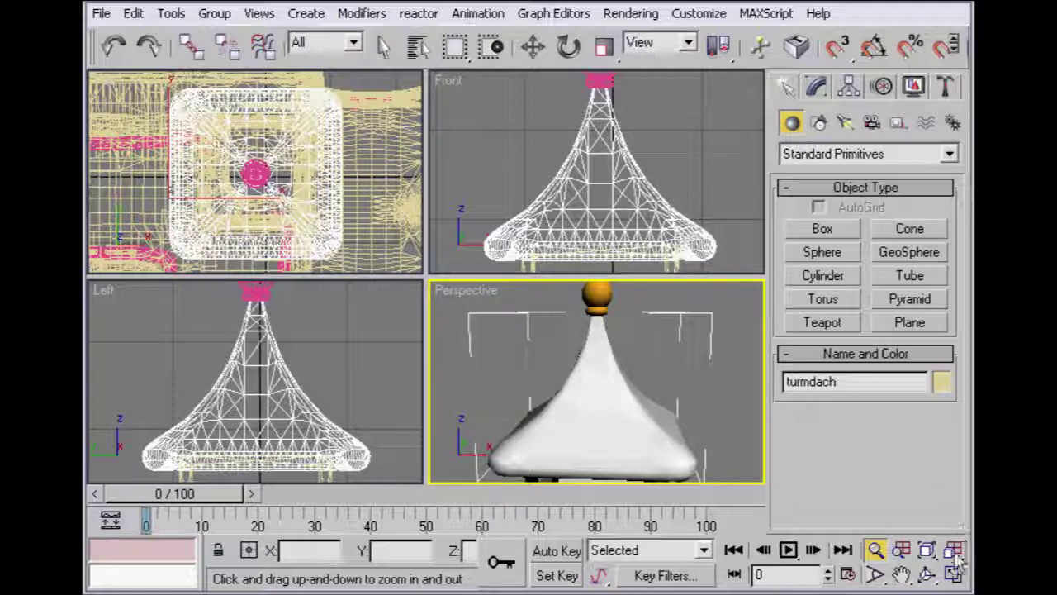
pyautogui.moveTo(956, 553); pyautogui.dragTo(955, 528)
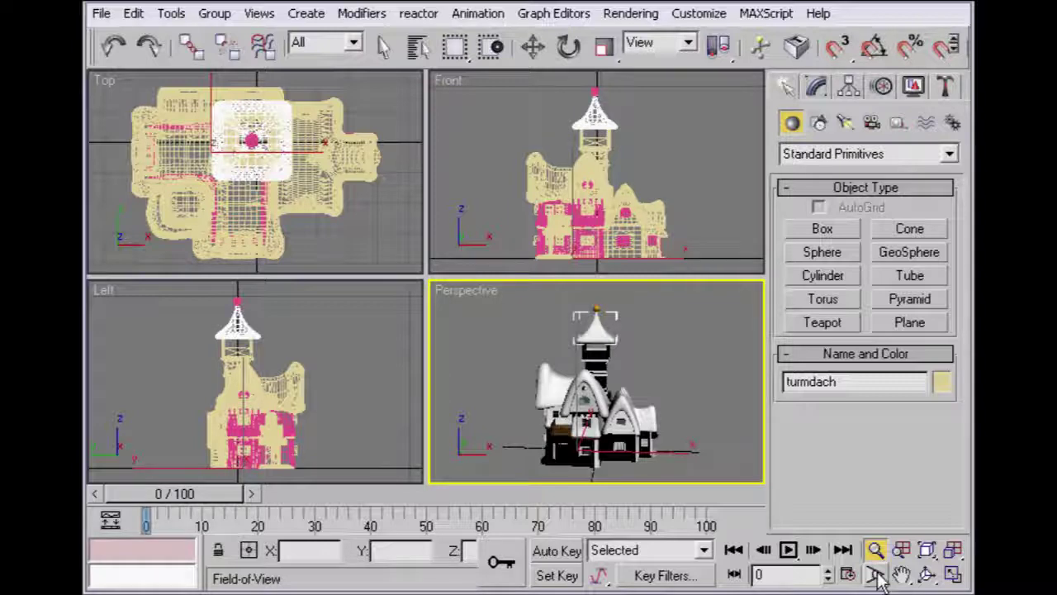
pyautogui.moveTo(877, 576); pyautogui.dragTo(877, 551)
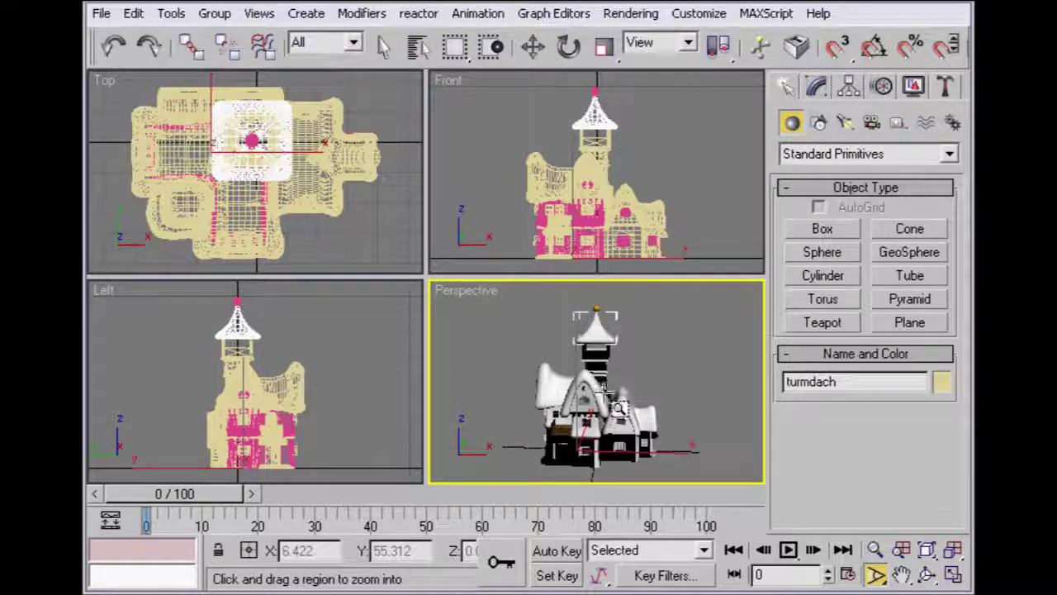
pyautogui.moveTo(647, 441); pyautogui.dragTo(625, 386)
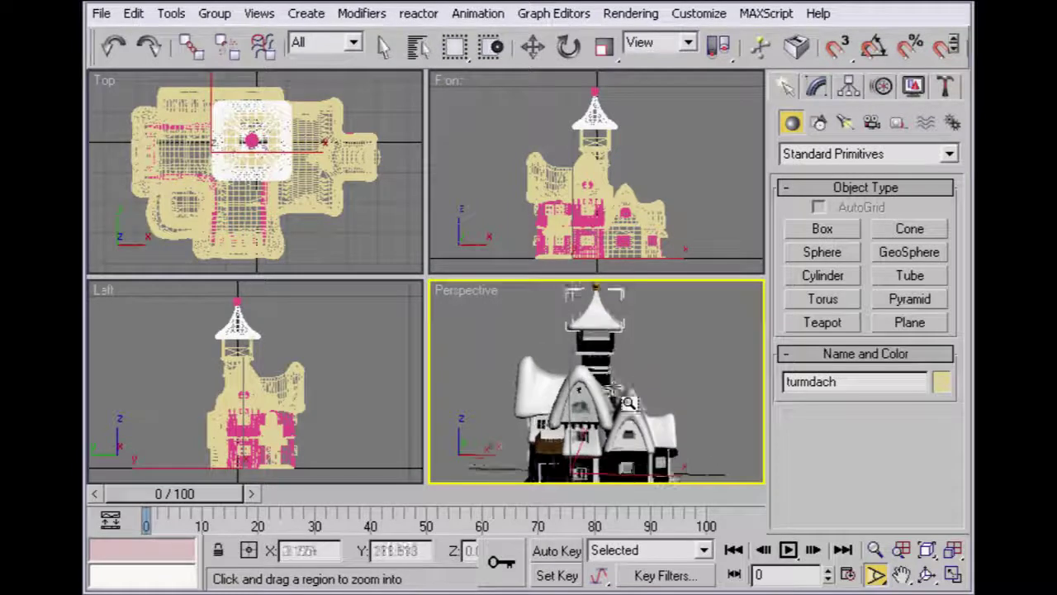
pyautogui.scroll(-4, 626, 386)
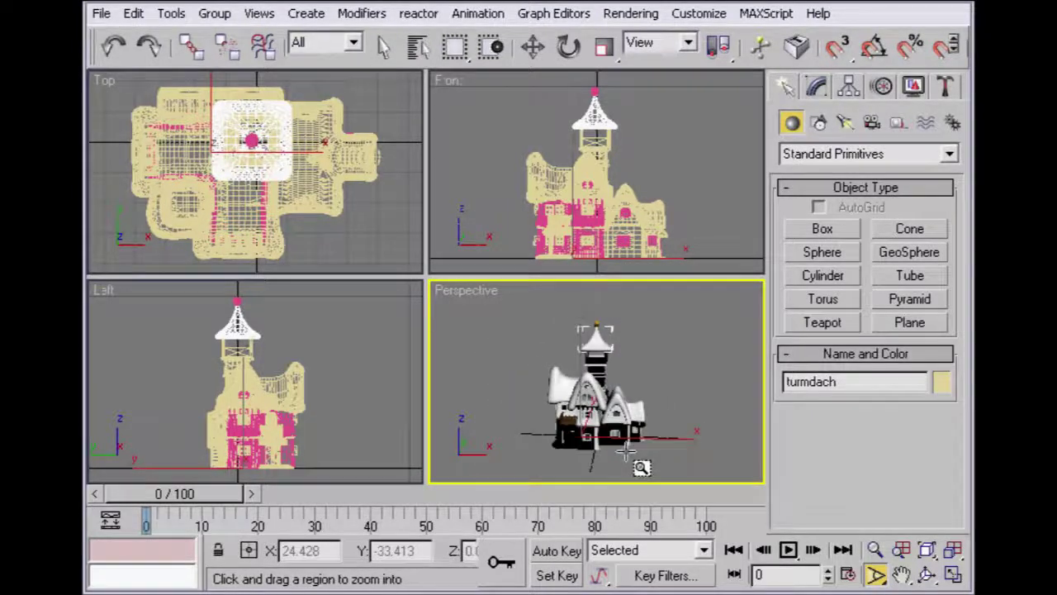
pyautogui.scroll(3, 632, 413)
pyautogui.scroll(2, 628, 359)
pyautogui.scroll(3, 626, 364)
pyautogui.scroll(2, 626, 368)
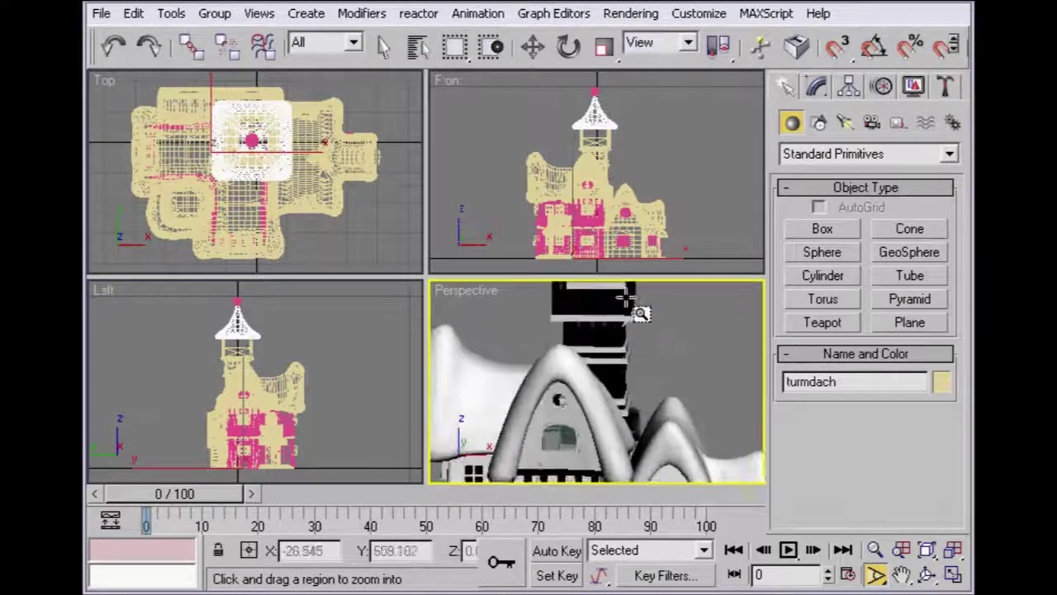
pyautogui.scroll(-5, 621, 405)
pyautogui.moveTo(625, 405); pyautogui.dragTo(631, 354)
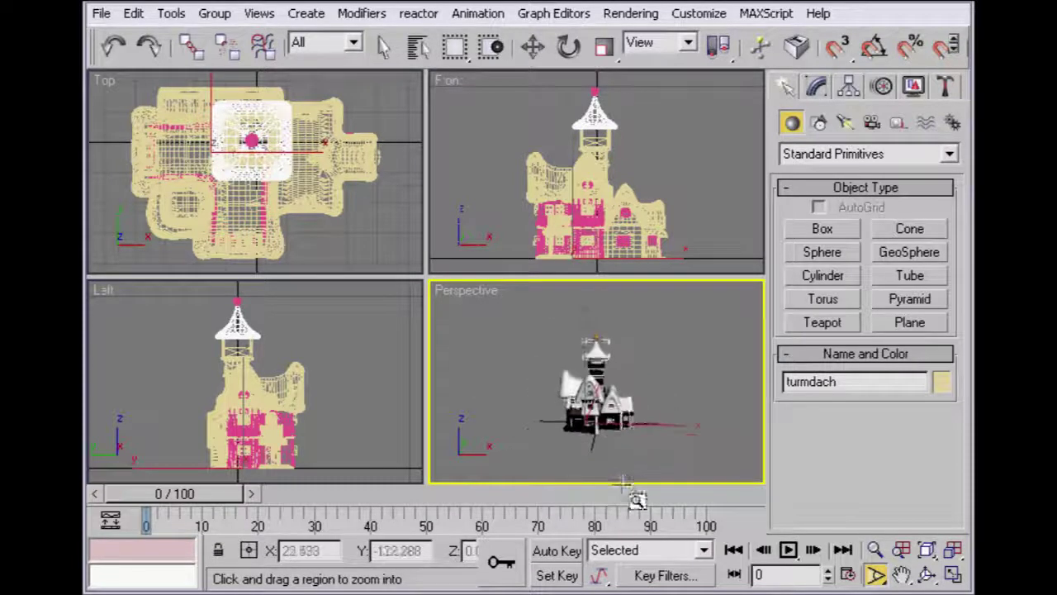
pyautogui.scroll(2, 632, 363)
pyautogui.scroll(-4, 636, 384)
pyautogui.scroll(4, 640, 368)
pyautogui.scroll(-2, 632, 389)
pyautogui.moveTo(878, 583); pyautogui.dragTo(883, 559)
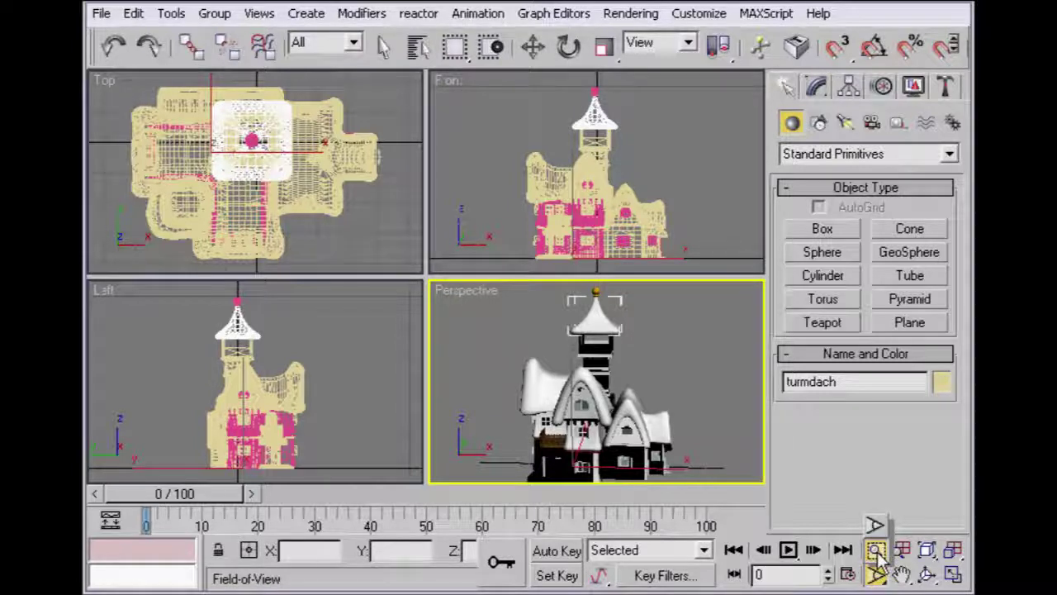
pyautogui.moveTo(879, 554); pyautogui.dragTo(877, 551)
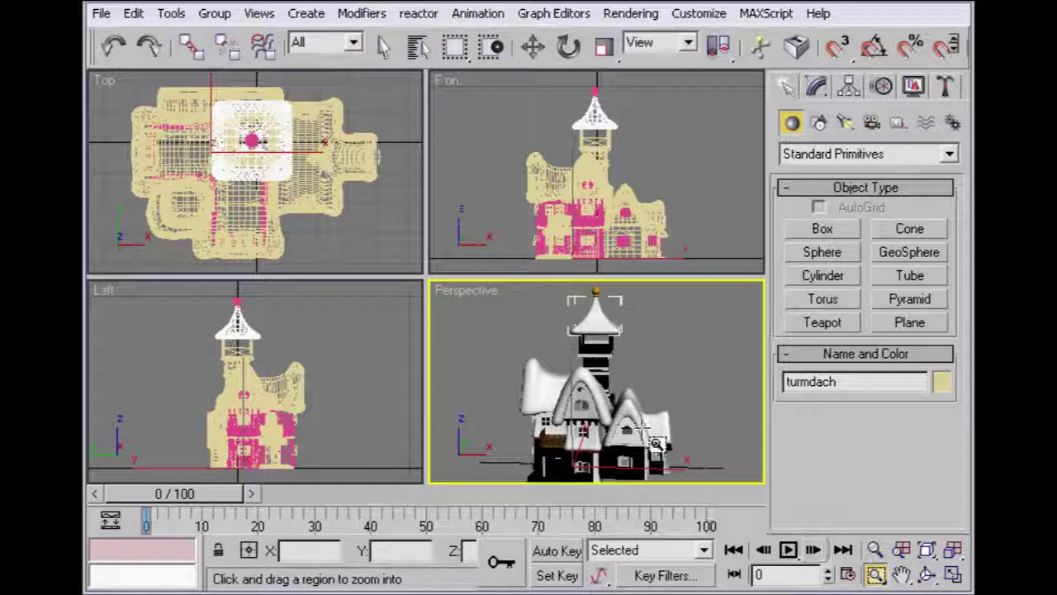
pyautogui.moveTo(520, 363); pyautogui.dragTo(633, 430)
pyautogui.moveTo(565, 339); pyautogui.dragTo(650, 433)
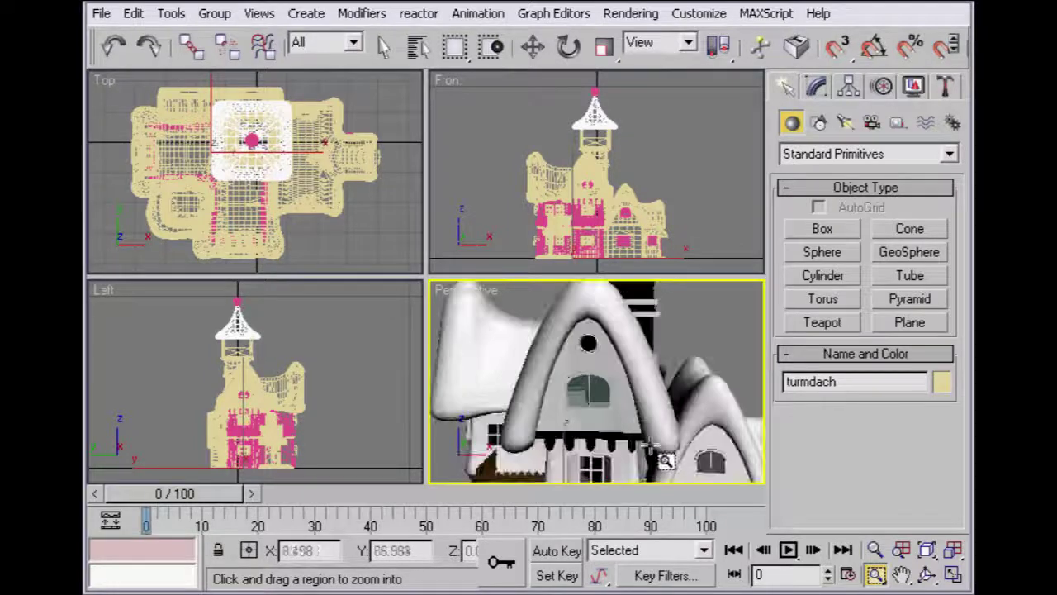
pyautogui.moveTo(529, 319); pyautogui.dragTo(655, 423)
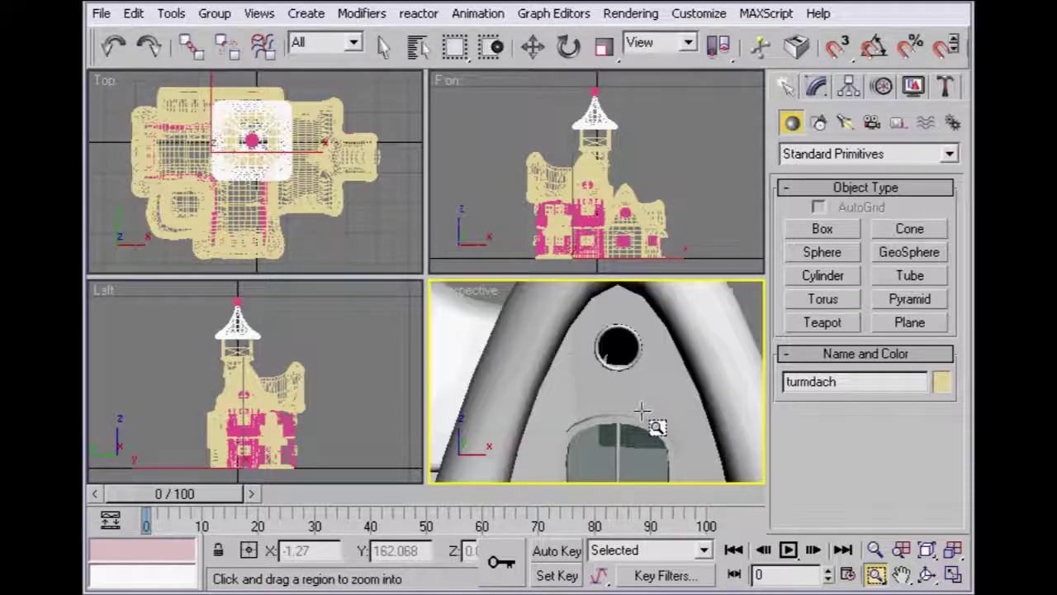
pyautogui.moveTo(590, 312); pyautogui.dragTo(656, 400)
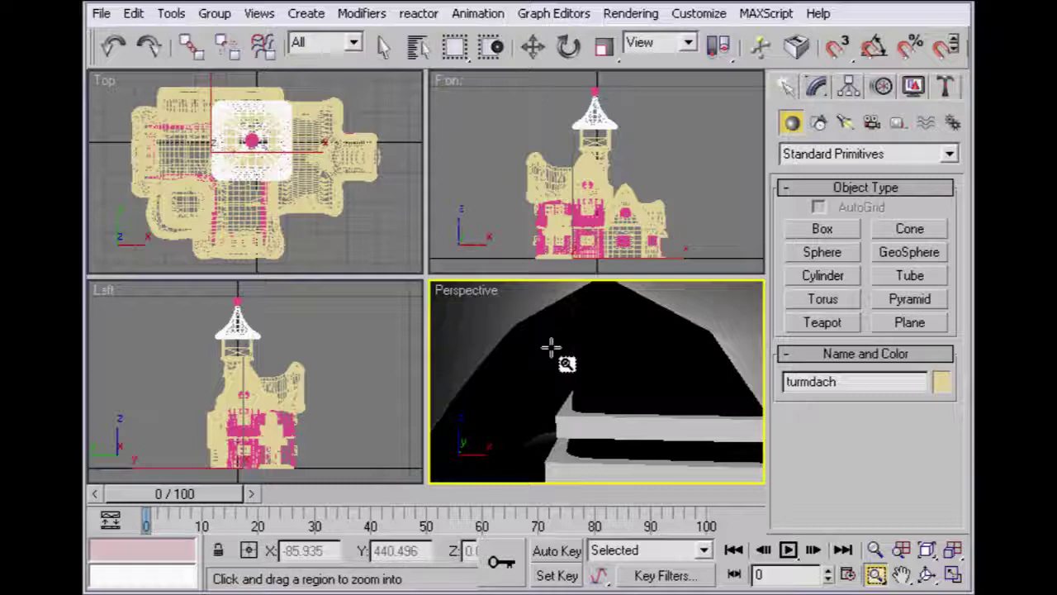
pyautogui.click(952, 549)
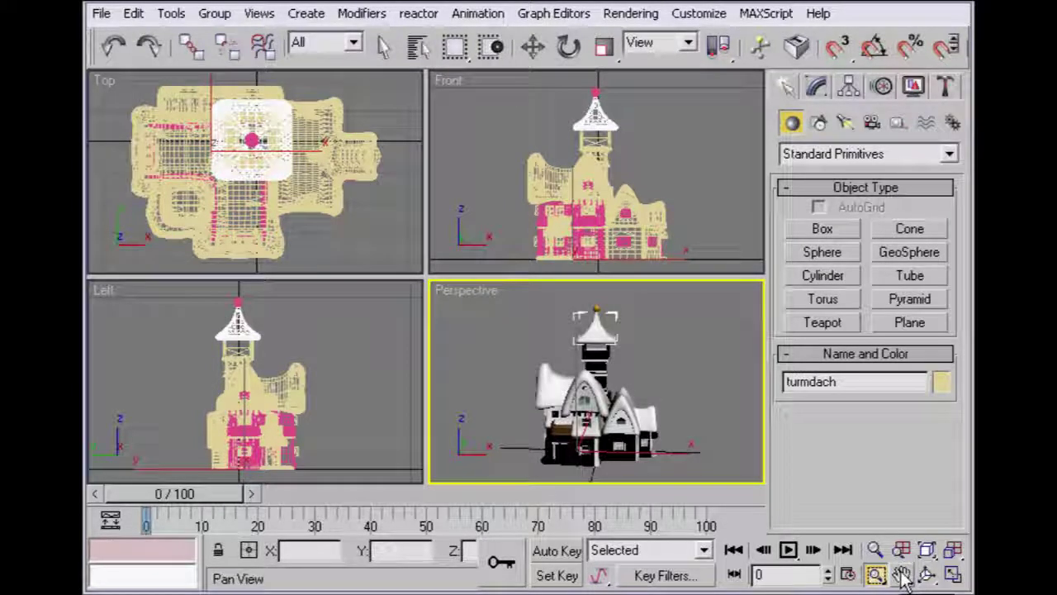
# Step: Pan the Perspective, Front, Top and Left views to reposition the house
pyautogui.click(902, 575)
pyautogui.moveTo(599, 384)
pyautogui.mouseDown()
pyautogui.moveTo(660, 408)
pyautogui.moveTo(533, 400)
pyautogui.moveTo(619, 351)
pyautogui.moveTo(628, 382)
pyautogui.moveTo(508, 370)
pyautogui.moveTo(677, 392)
pyautogui.moveTo(593, 393)
pyautogui.moveTo(661, 405)
pyautogui.moveTo(657, 413)
pyautogui.moveTo(570, 409)
pyautogui.moveTo(649, 409)
pyautogui.moveTo(632, 400)
pyautogui.mouseUp()
pyautogui.moveTo(589, 189)
pyautogui.mouseDown()
pyautogui.moveTo(628, 184)
pyautogui.moveTo(529, 173)
pyautogui.mouseUp()
pyautogui.moveTo(372, 168)
pyautogui.mouseDown()
pyautogui.moveTo(374, 218)
pyautogui.moveTo(330, 146)
pyautogui.mouseUp()
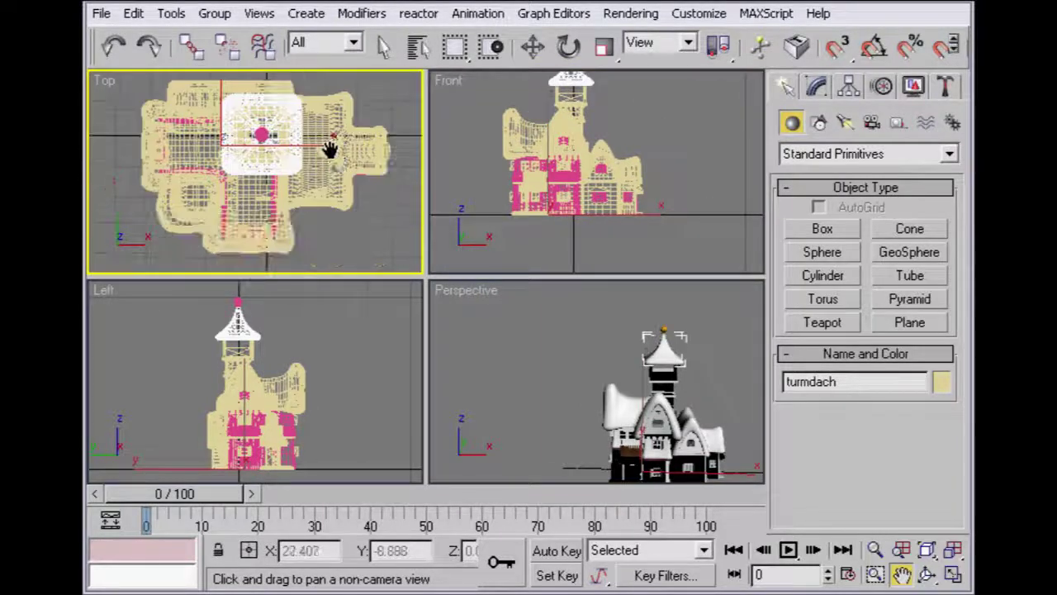
pyautogui.moveTo(371, 430); pyautogui.dragTo(229, 378)
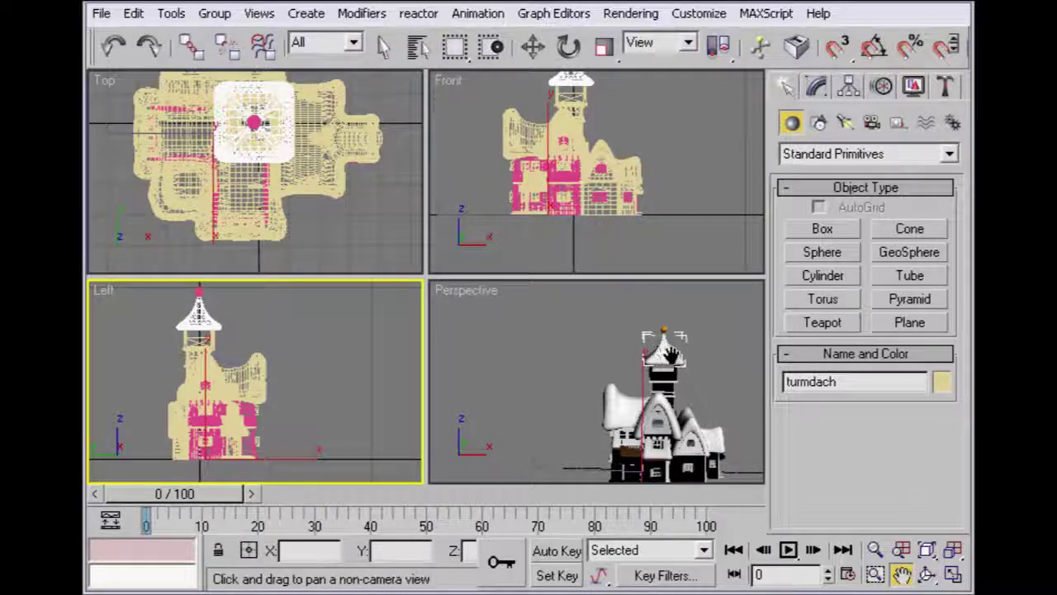
# Step: Orbit the Perspective view around the house with Arc Rotate
pyautogui.click(926, 576)
pyautogui.click(570, 363)
pyautogui.moveTo(570, 364)
pyautogui.mouseDown()
pyautogui.moveTo(583, 347)
pyautogui.moveTo(570, 417)
pyautogui.moveTo(619, 378)
pyautogui.moveTo(722, 333)
pyautogui.moveTo(635, 331)
pyautogui.moveTo(534, 383)
pyautogui.moveTo(611, 351)
pyautogui.moveTo(694, 359)
pyautogui.mouseUp()
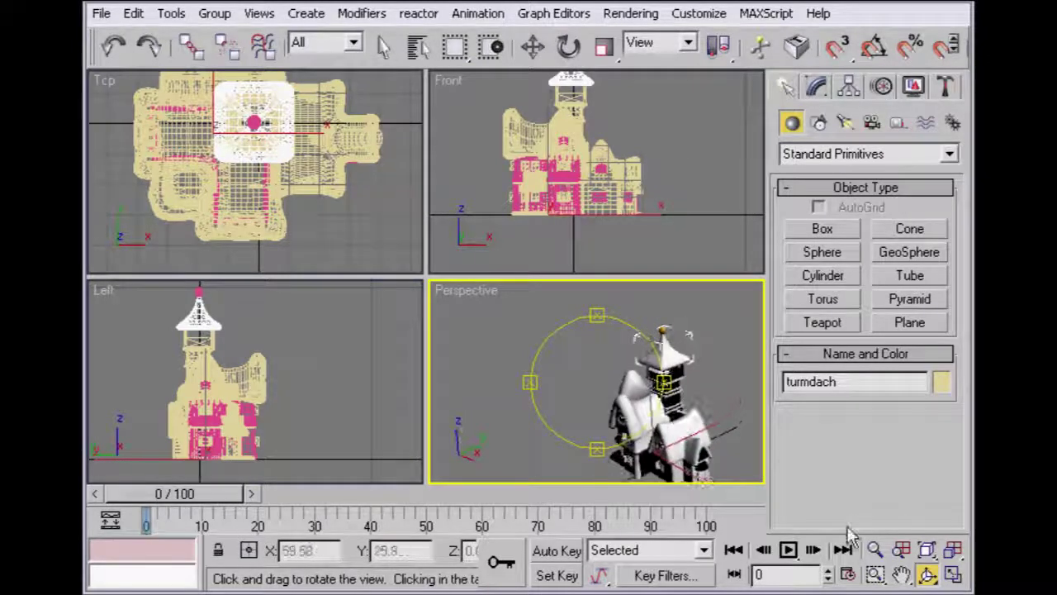
# Step: Orbit the Perspective view around the selected roof with Arc Rotate Selected
pyautogui.moveTo(928, 576); pyautogui.dragTo(927, 533)
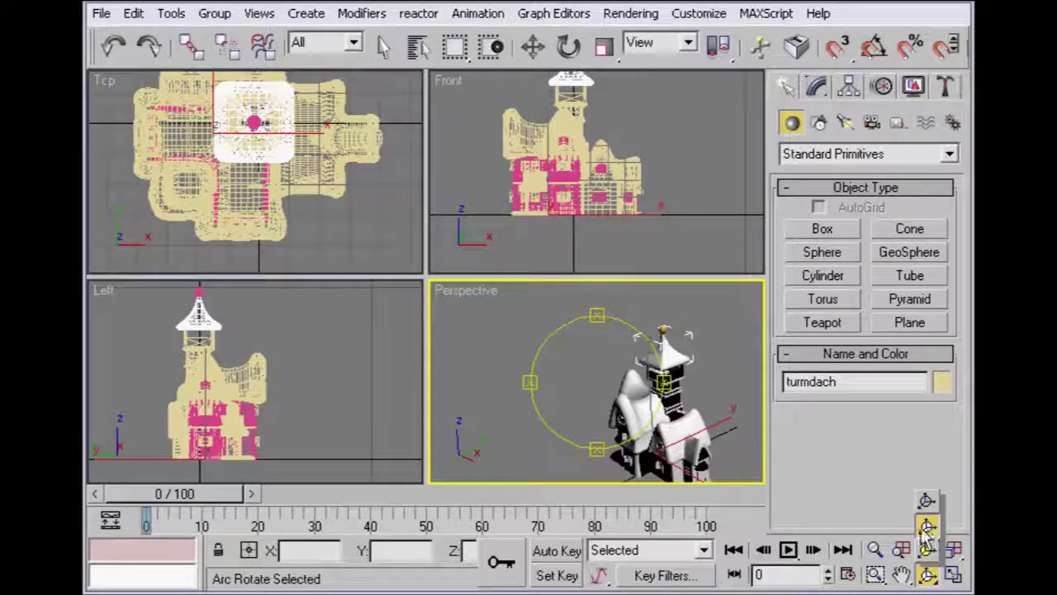
pyautogui.moveTo(925, 522); pyautogui.dragTo(926, 525)
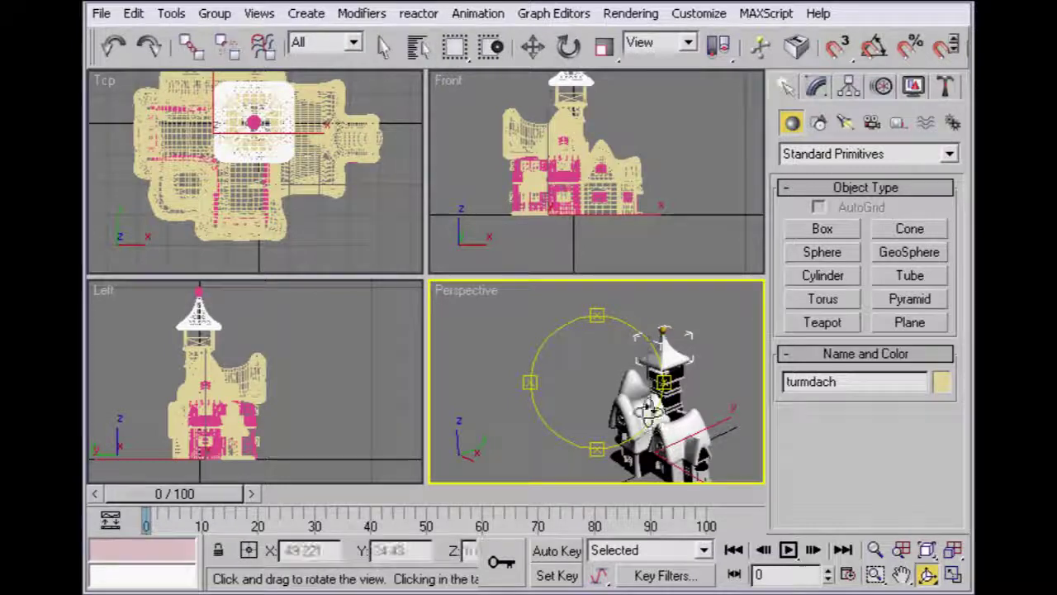
pyautogui.moveTo(633, 393)
pyautogui.mouseDown()
pyautogui.moveTo(540, 333)
pyautogui.moveTo(746, 354)
pyautogui.moveTo(612, 397)
pyautogui.moveTo(562, 355)
pyautogui.moveTo(538, 350)
pyautogui.moveTo(523, 415)
pyautogui.moveTo(751, 441)
pyautogui.mouseUp()
# Step: Pan the Perspective view up and left, then maximize it to fill the workspace
pyautogui.click(901, 574)
pyautogui.moveTo(661, 388)
pyautogui.mouseDown()
pyautogui.moveTo(577, 351)
pyautogui.moveTo(628, 388)
pyautogui.moveTo(781, 385)
pyautogui.moveTo(845, 507)
pyautogui.mouseUp()
pyautogui.click(927, 574)
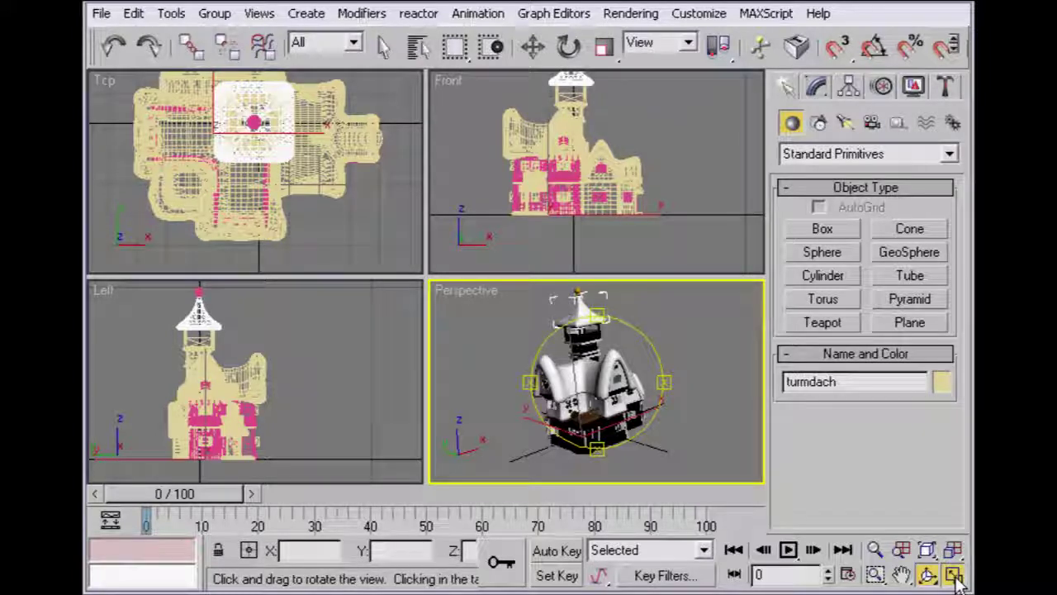
pyautogui.click(954, 576)
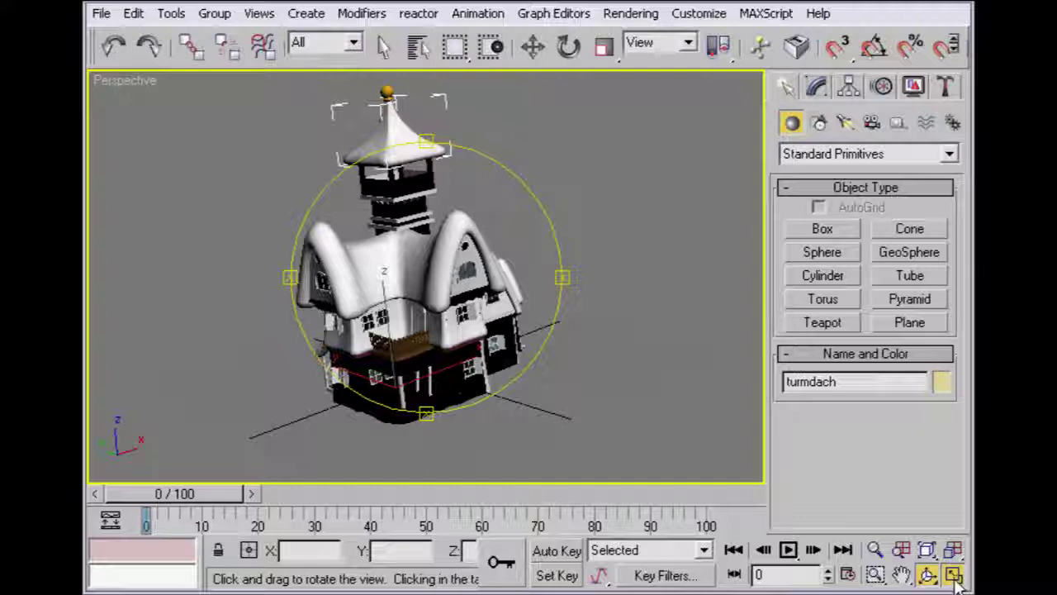
# Step: Restore the four-viewport layout and make Front, then Left, the active view
pyautogui.click(954, 576)
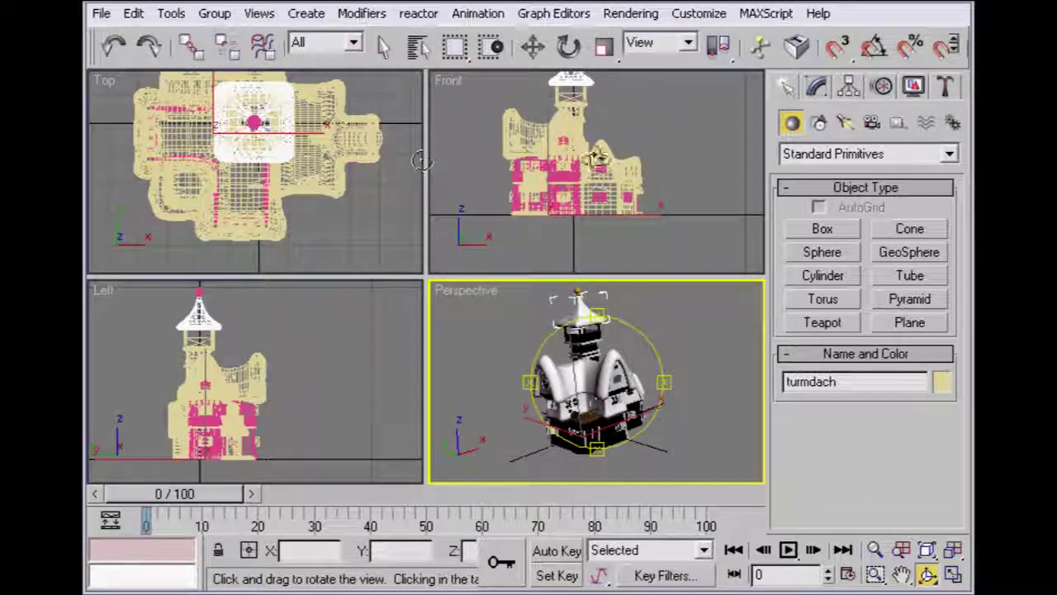
pyautogui.click(727, 139)
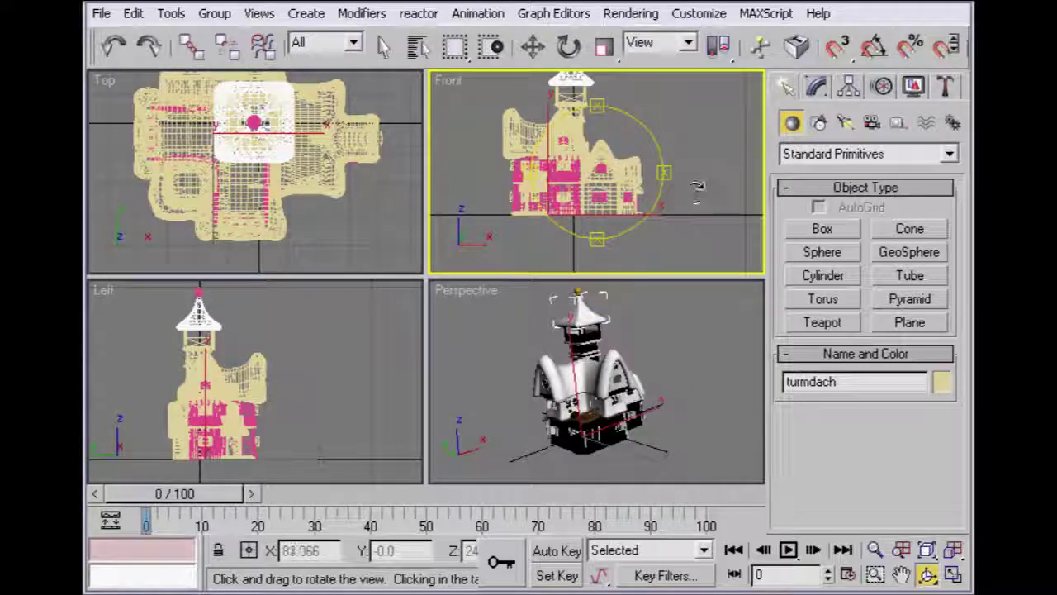
pyautogui.click(349, 392)
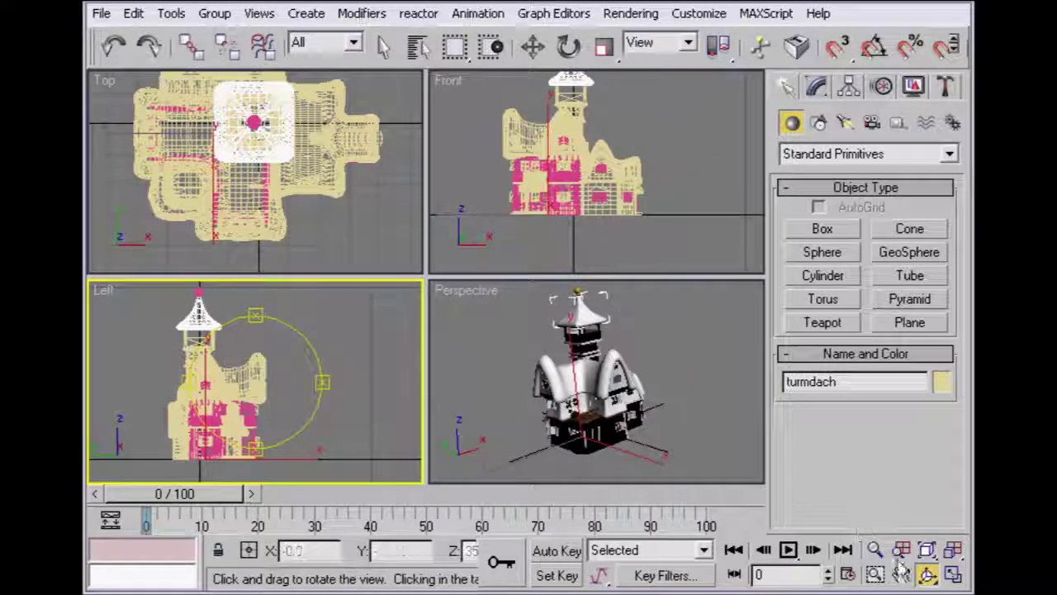
# Step: Maximize and restore the Left view, then activate the Perspective view to orbit it
pyautogui.click(952, 574)
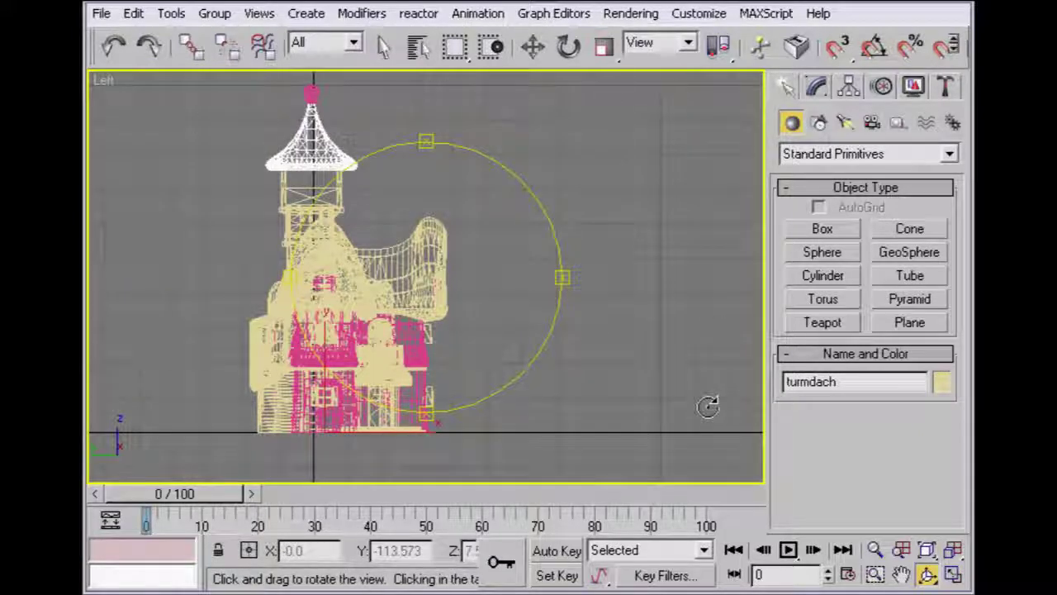
pyautogui.click(953, 576)
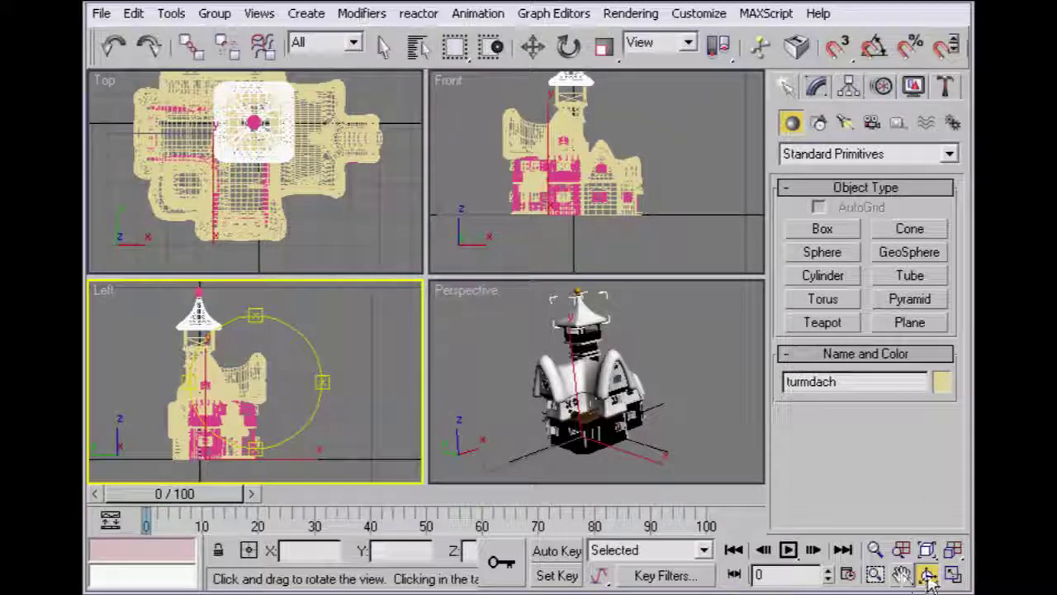
pyautogui.click(743, 432)
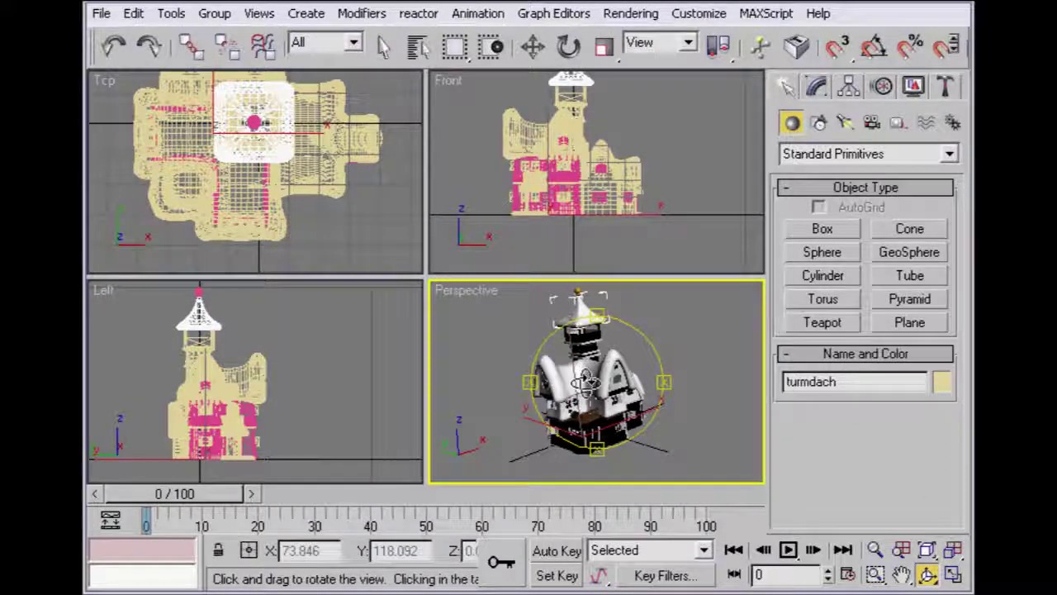